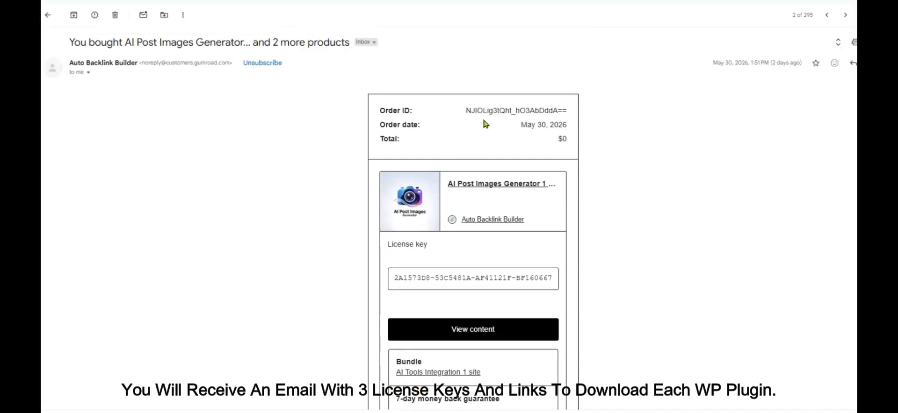
Step: Review the three plugin license keys in the Gumroad receipt, then open the AI Content Aggregator download page
scroll(485, 124, down, 2)
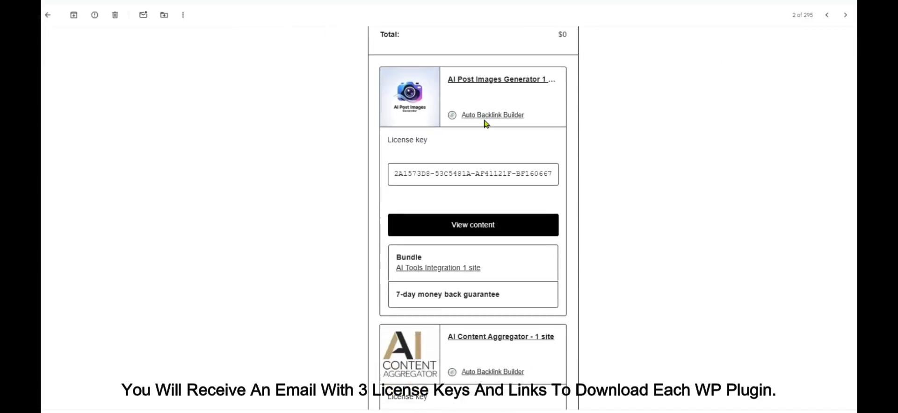
scroll(485, 124, down, 2)
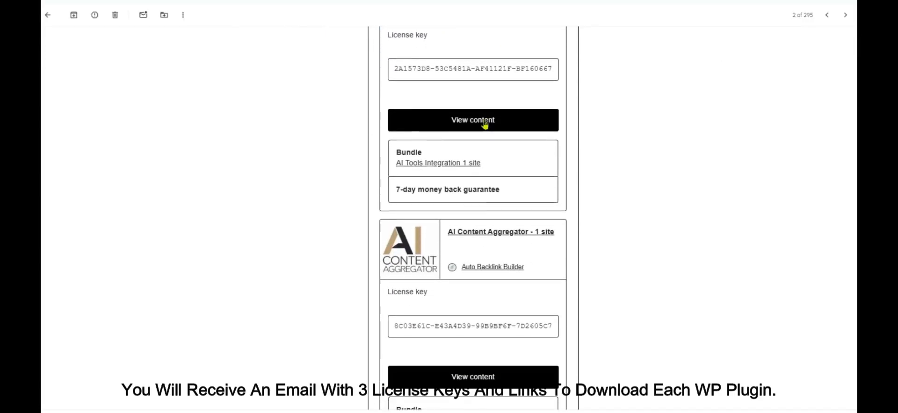
scroll(485, 125, down, 4)
scroll(485, 124, down, 2)
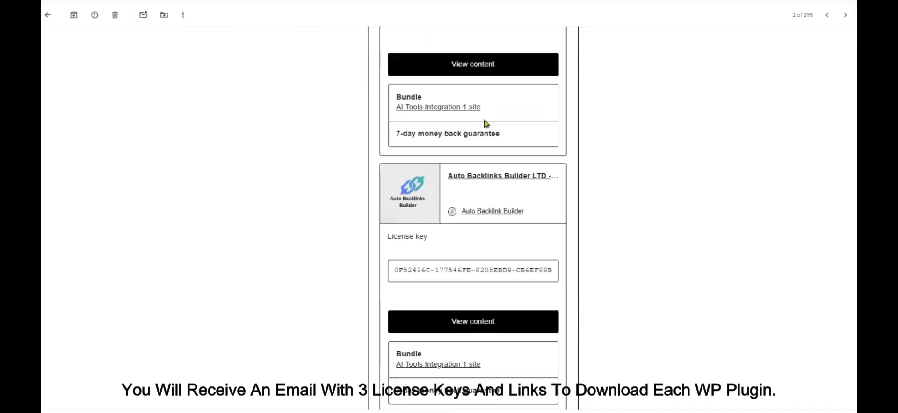
scroll(486, 124, down, 2)
scroll(484, 124, up, 6)
click(464, 271)
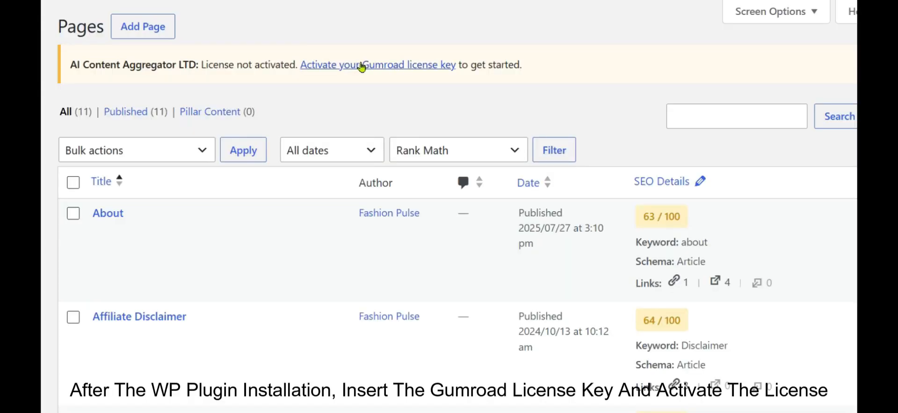
Step: Activate the AI Content Aggregator LTD license with its Gumroad license key
click(366, 65)
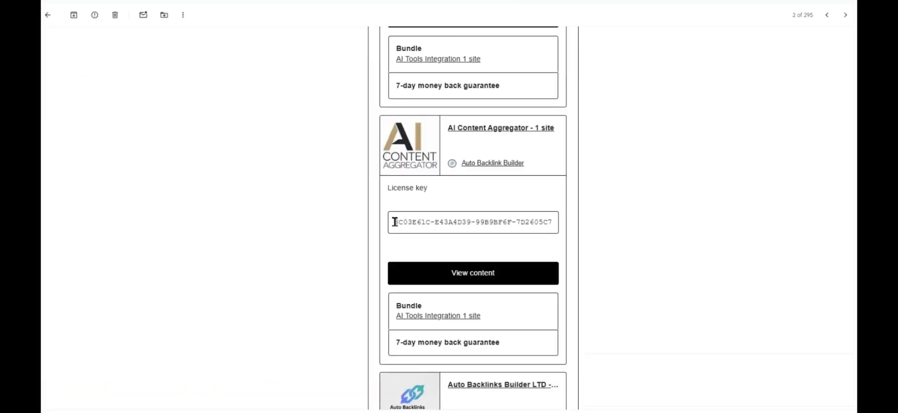
drag(394, 222, 551, 221)
click(264, 226)
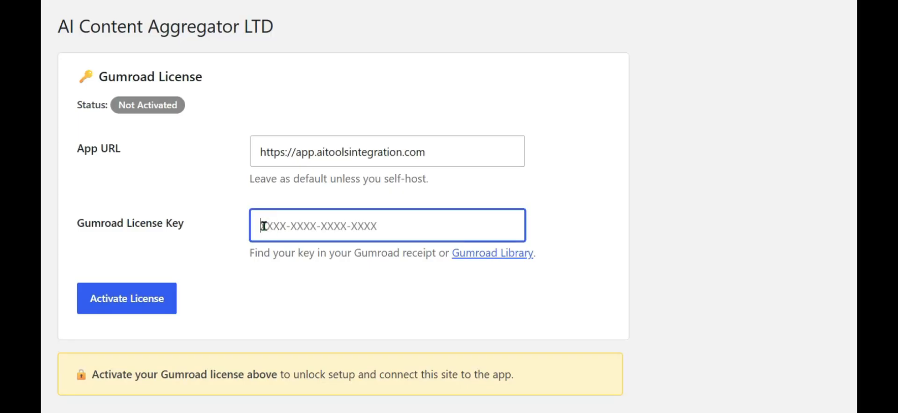
key(ctrl+v)
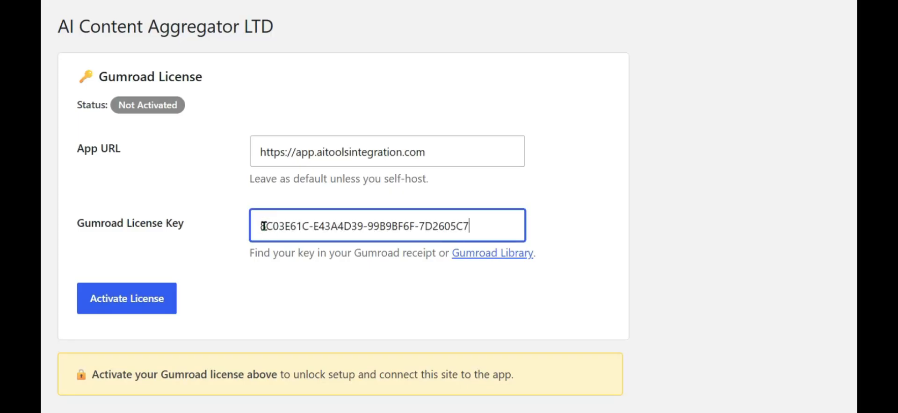
key(Return)
Step: Scroll down and start creating an account in the app
scroll(212, 249, down, 5)
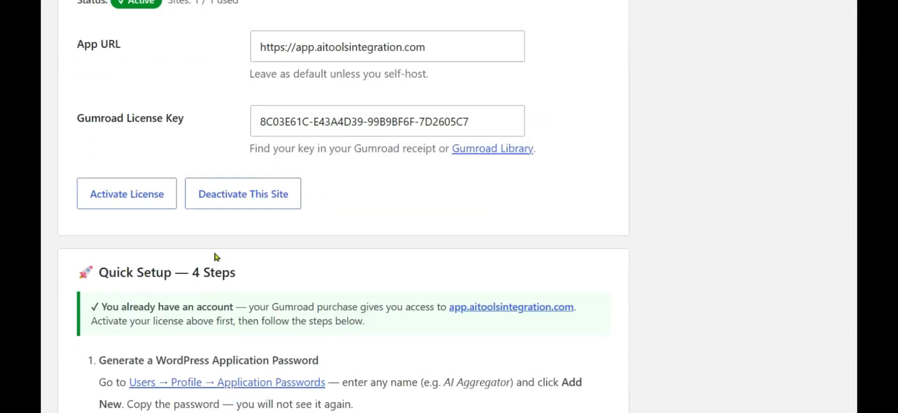
scroll(214, 253, down, 5)
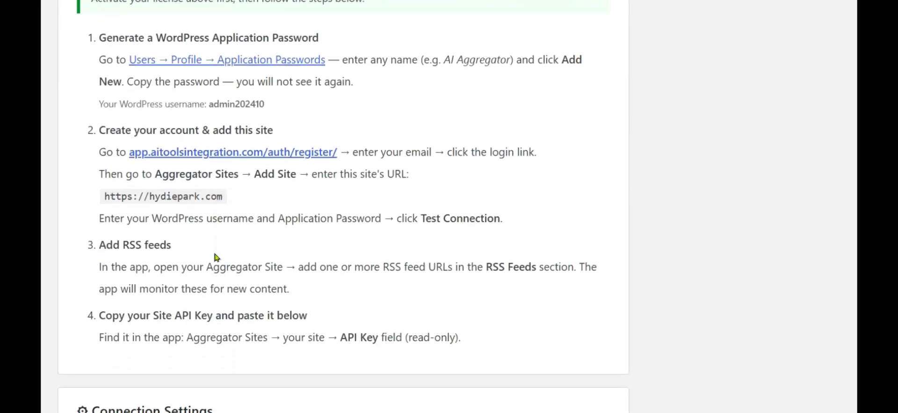
scroll(215, 254, down, 6)
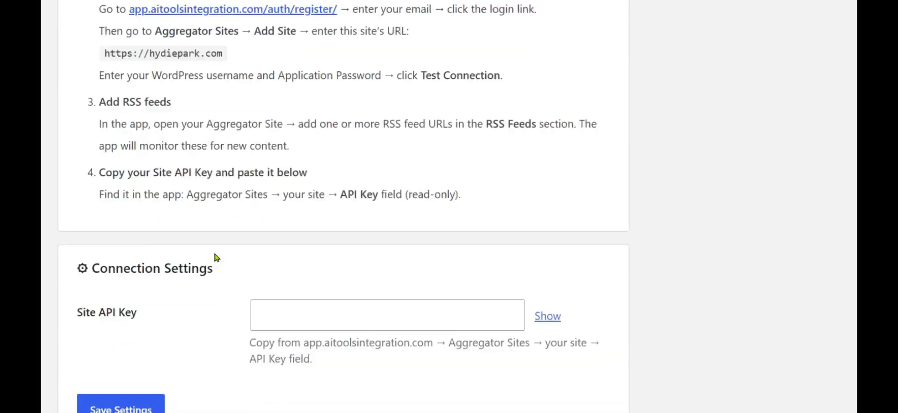
click(241, 338)
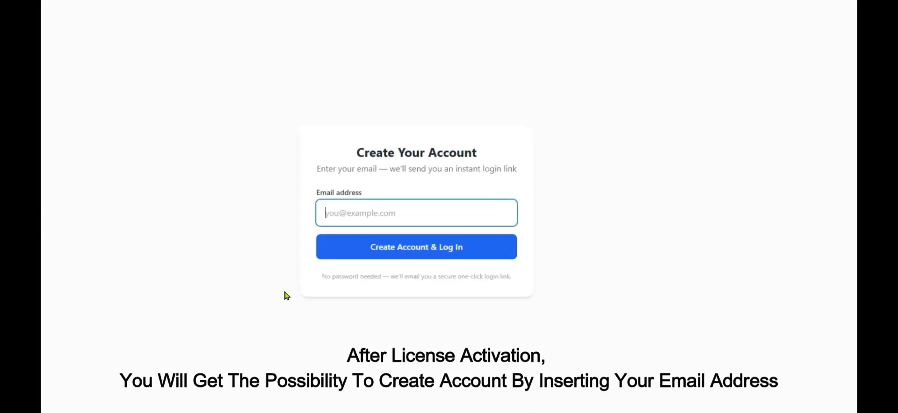
Step: Enter the account e-mail address and request account creation with a login link
click(342, 211)
key(ctrl+v)
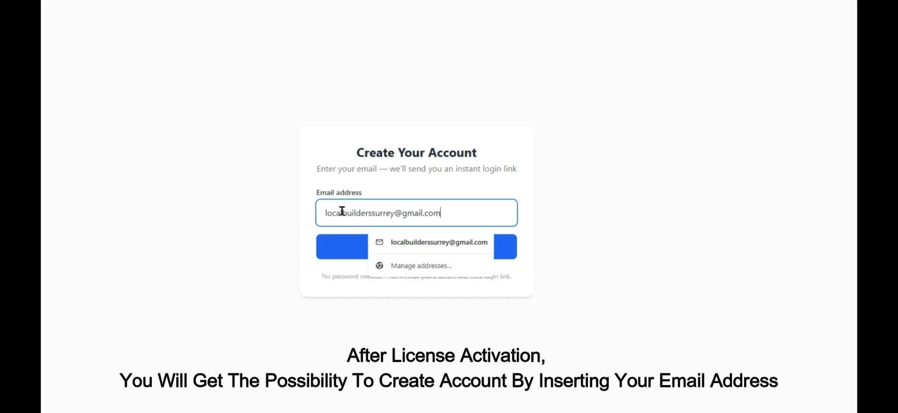
click(355, 255)
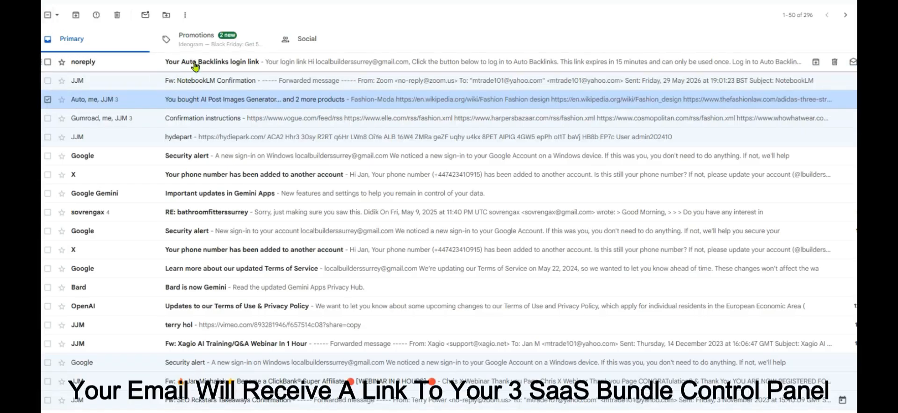
Step: Follow the emailed Auto Backlinks login link through to the license activation page
click(196, 65)
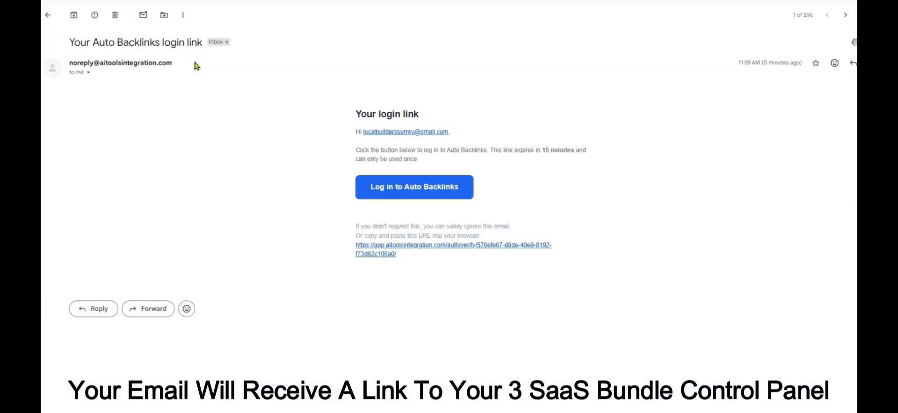
click(401, 188)
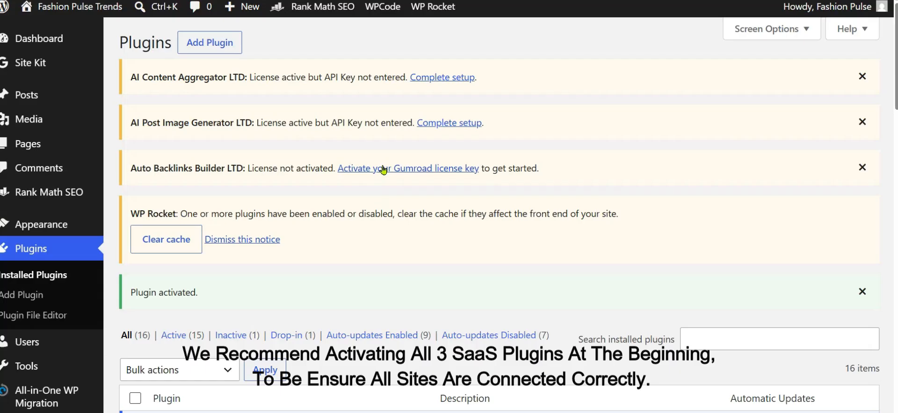
click(383, 170)
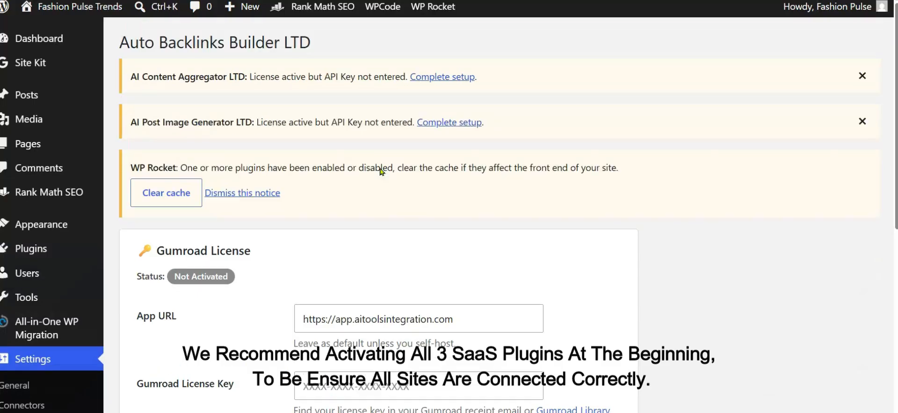
Step: Copy the Auto Backlinks Builder key from the receipt, paste it into Gumroad License Key and activate it
scroll(382, 172, down, 5)
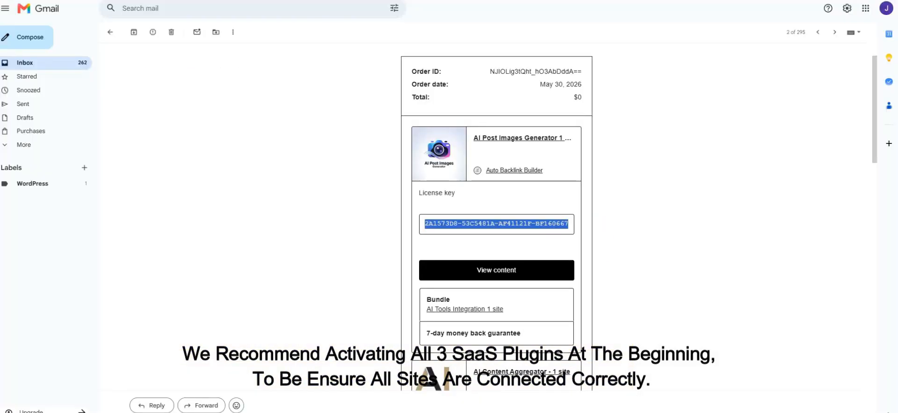
scroll(524, 136, down, 7)
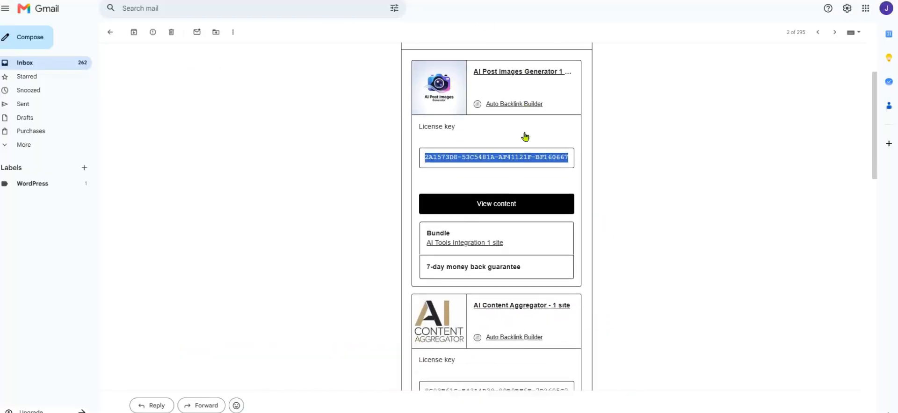
scroll(525, 136, down, 4)
drag(425, 168, 570, 166)
key(ctrl+c)
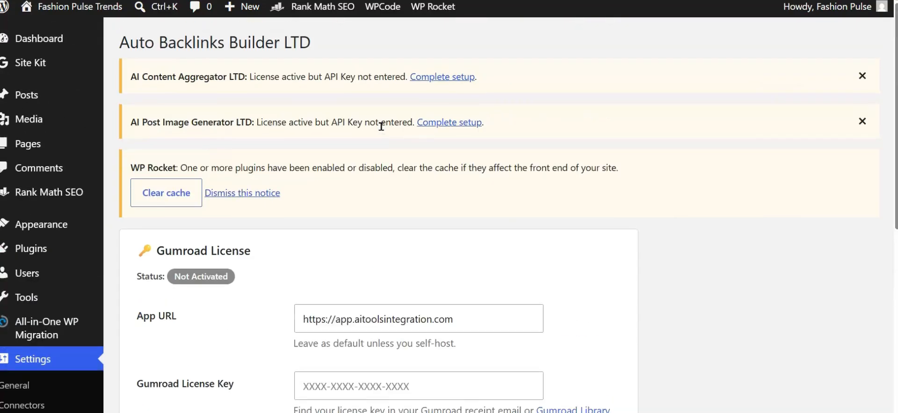
scroll(413, 207, down, 5)
click(323, 185)
key(ctrl+v)
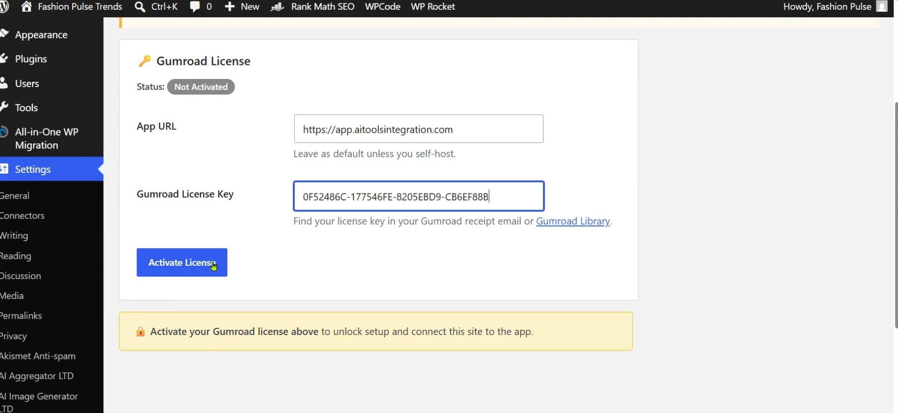
click(188, 266)
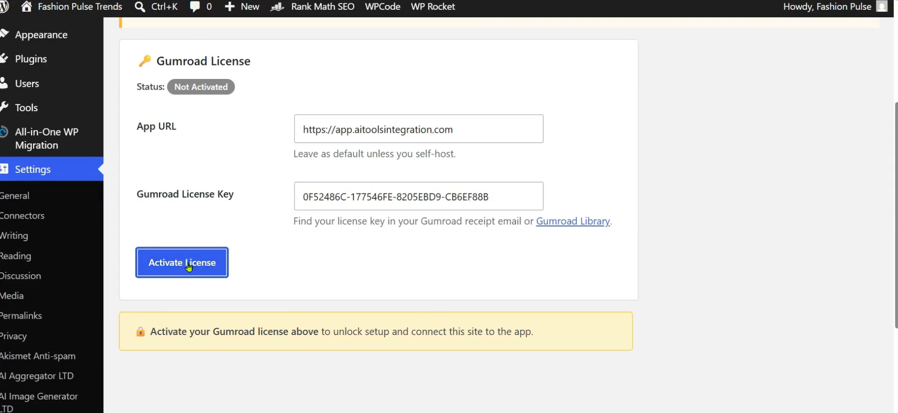
scroll(372, 282, down, 5)
scroll(316, 281, down, 9)
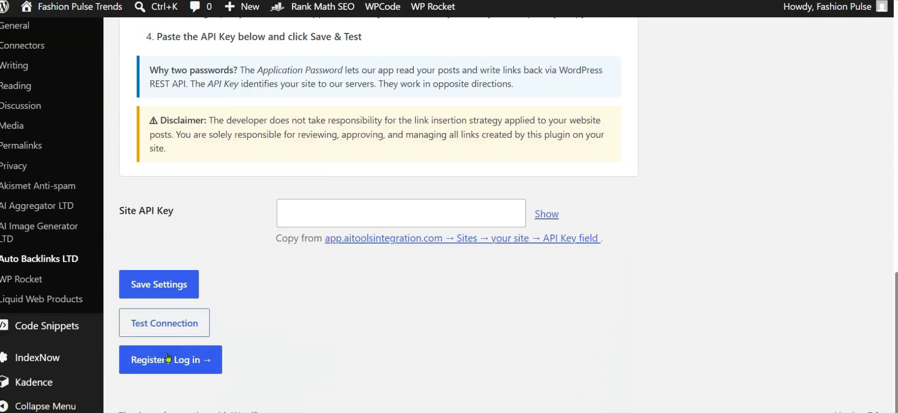
Step: Request a new login link using the saved e-mail suggestion
click(192, 359)
click(427, 239)
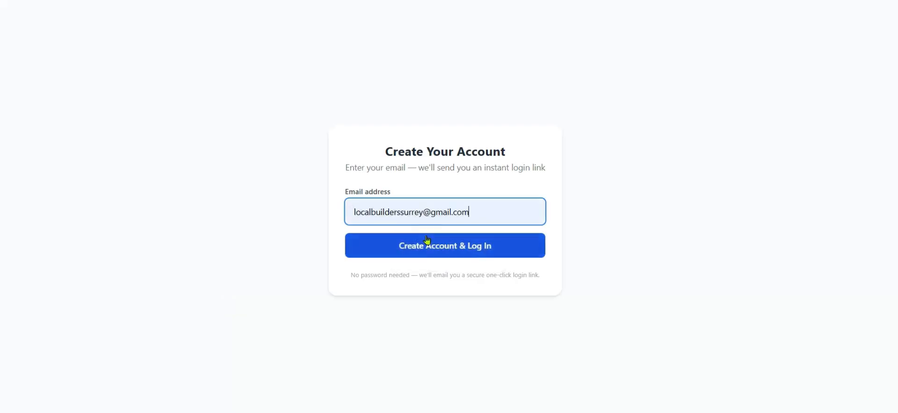
click(426, 245)
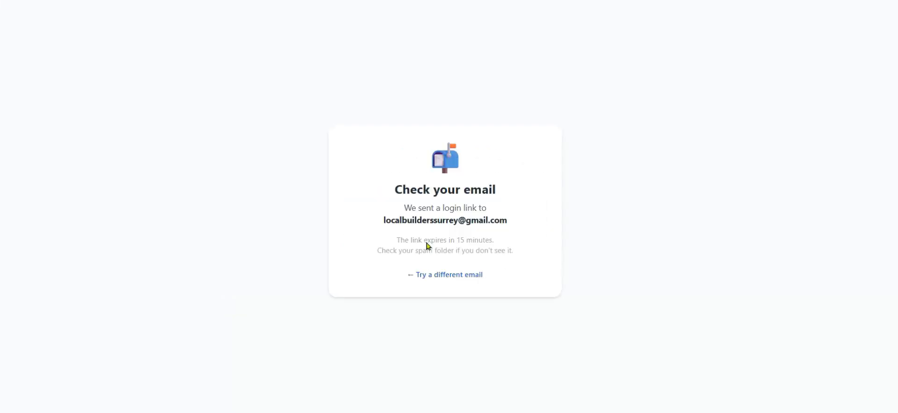
Step: Open the newest login e-mail in Gmail and follow it into the administration dashboard
click(337, 0)
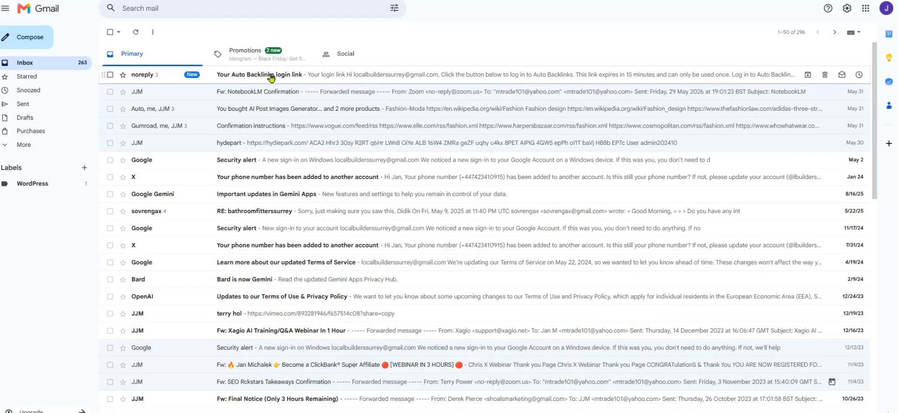
click(271, 77)
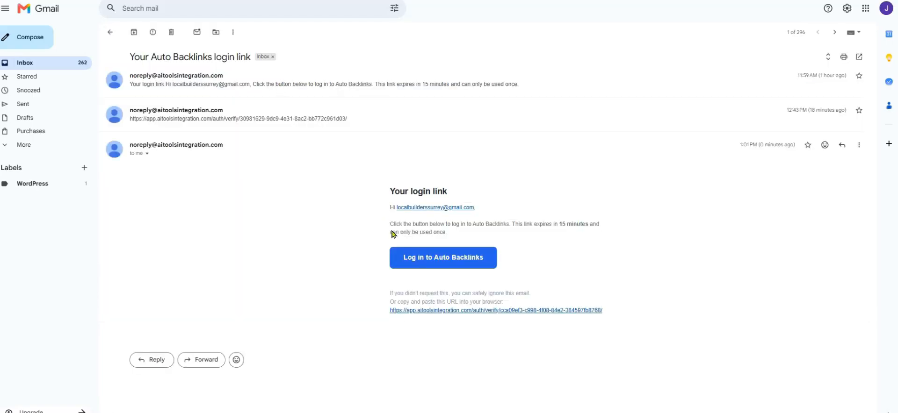
click(421, 259)
click(421, 256)
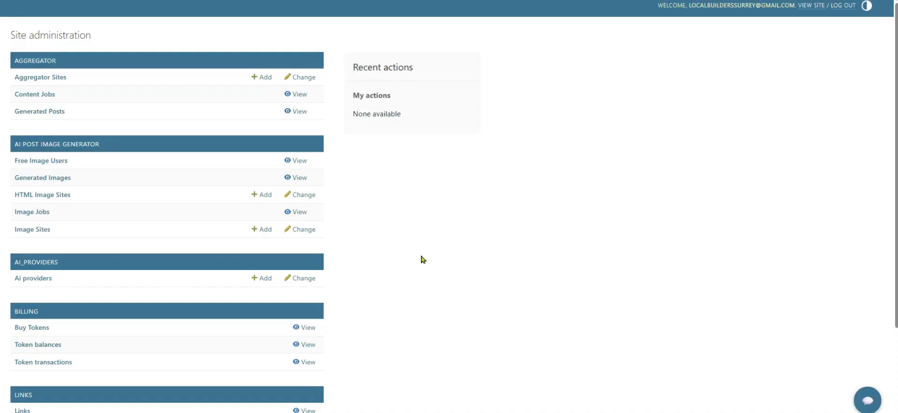
Step: Add hydiepark.com as an aggregator site with its WordPress application password, then select its site API key
click(53, 79)
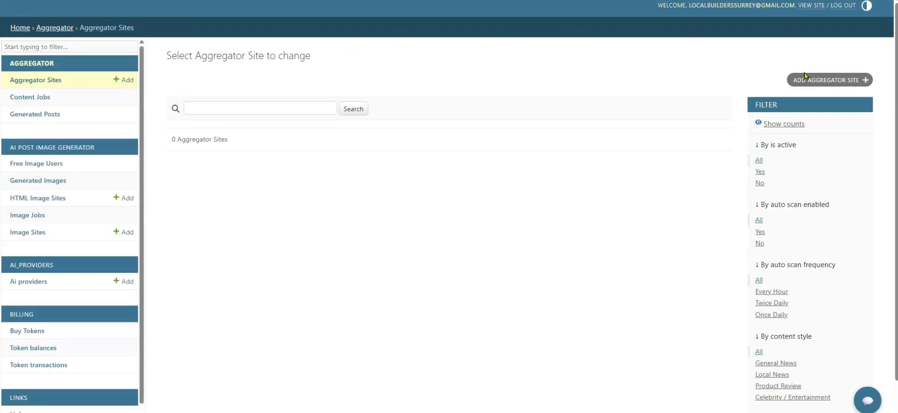
click(818, 80)
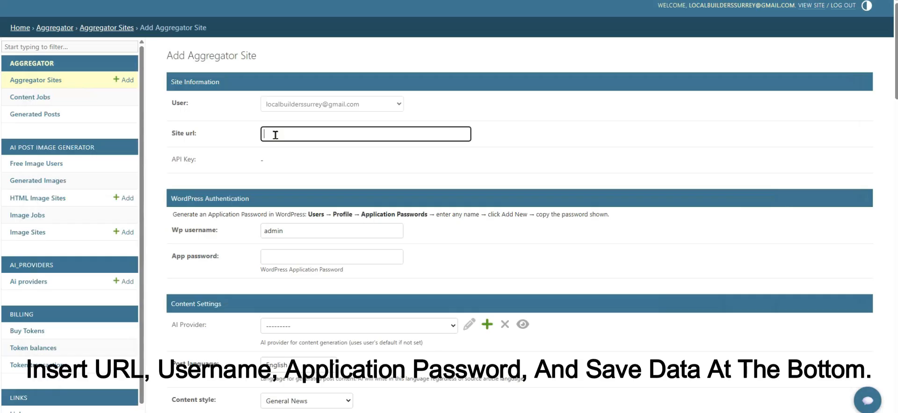
text(https://hydiepark.com/)
click(271, 255)
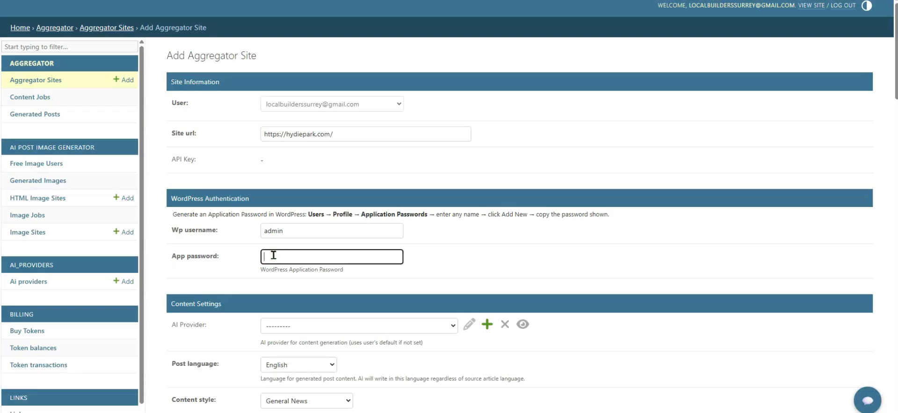
key(ctrl+v)
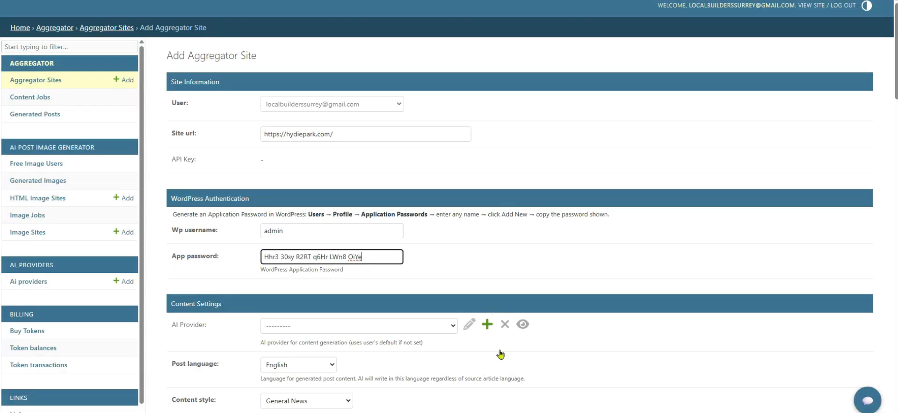
scroll(374, 402, down, 20)
click(198, 395)
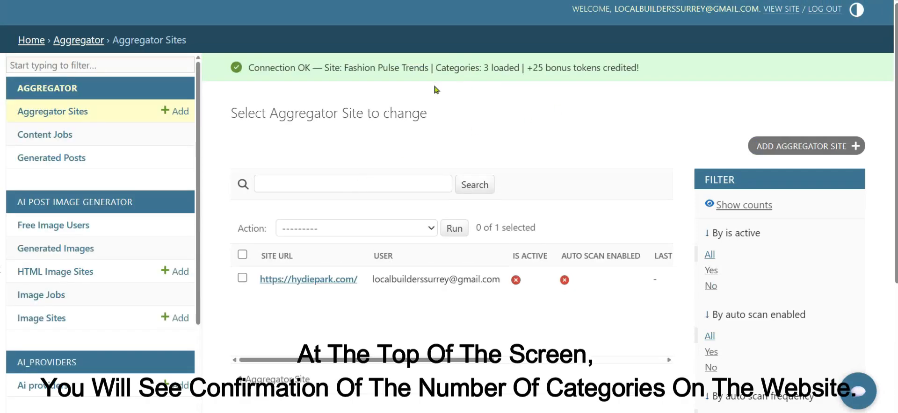
click(323, 281)
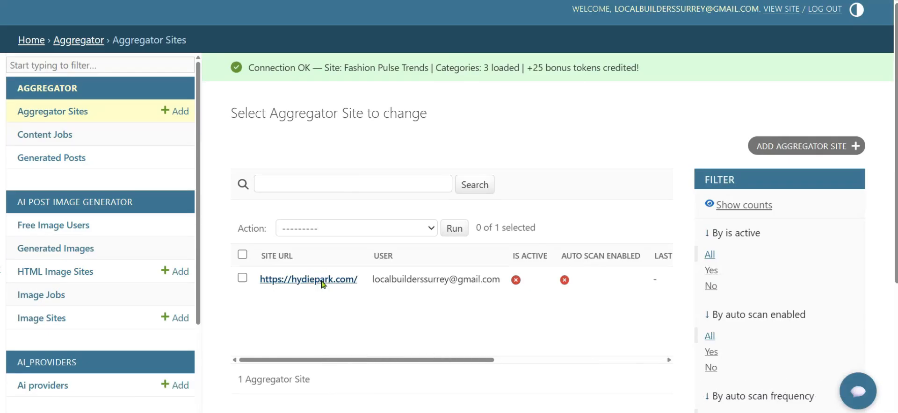
triple_click(359, 296)
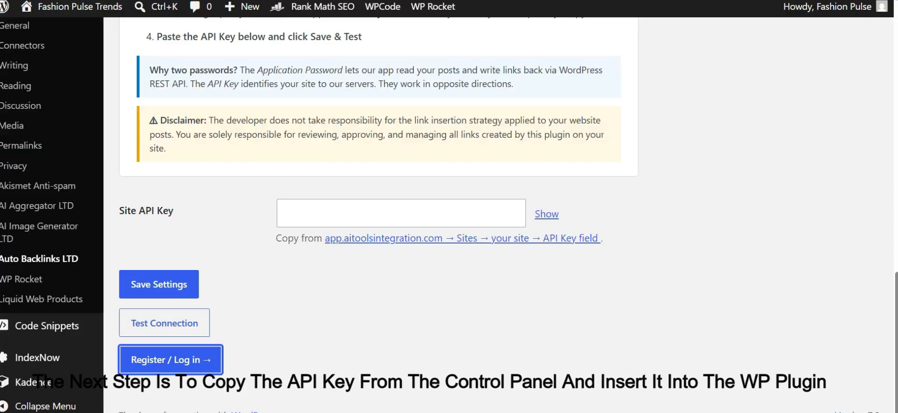
Step: Paste the site API key into AI Aggregator LTD settings, save, and check Site Status shows 25 tokens
scroll(410, 121, up, 15)
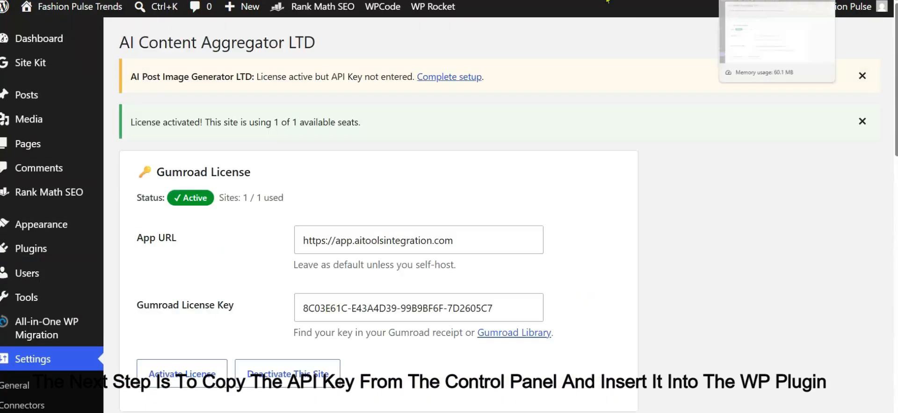
scroll(326, 176, down, 15)
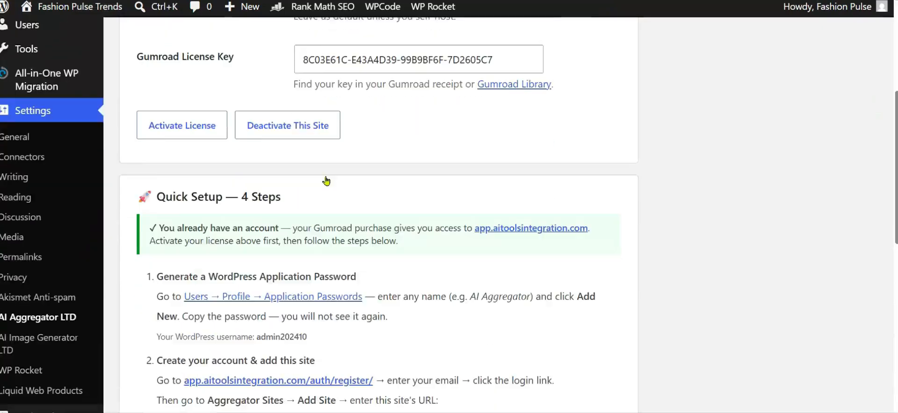
click(325, 177)
key(ctrl+v)
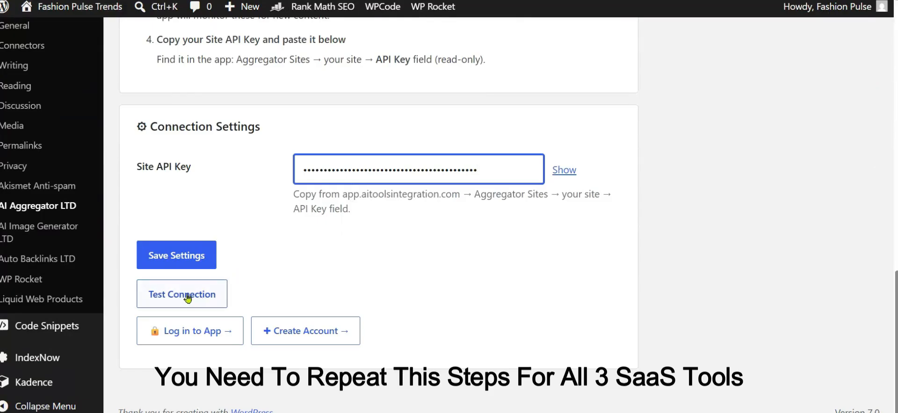
click(187, 265)
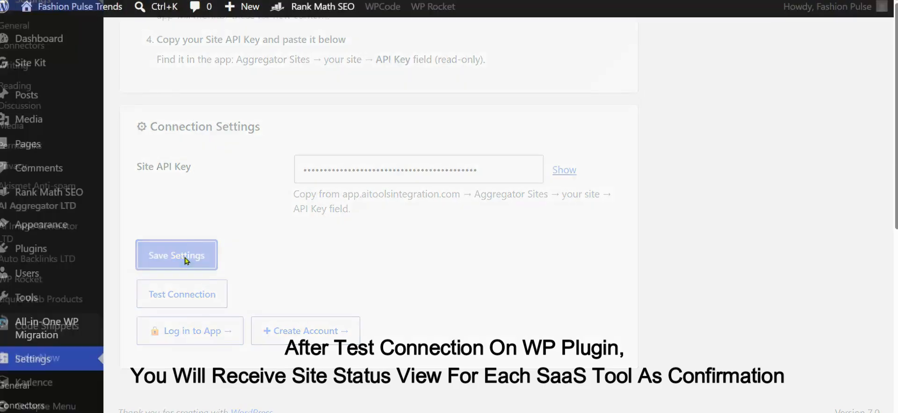
scroll(184, 281, down, 10)
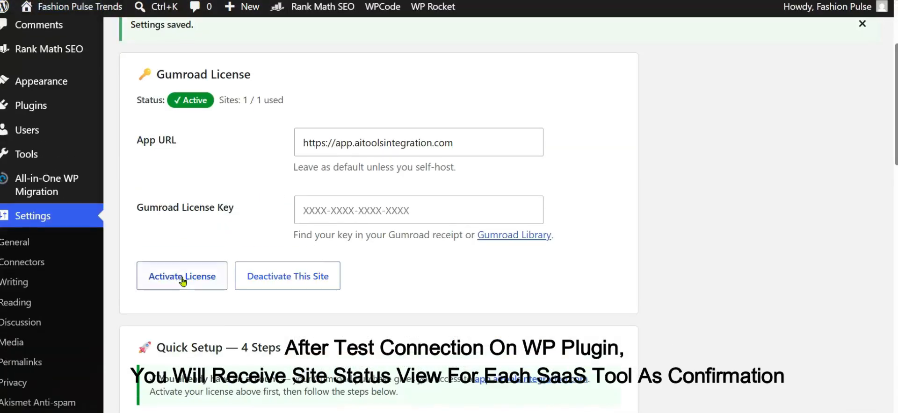
scroll(182, 275, down, 9)
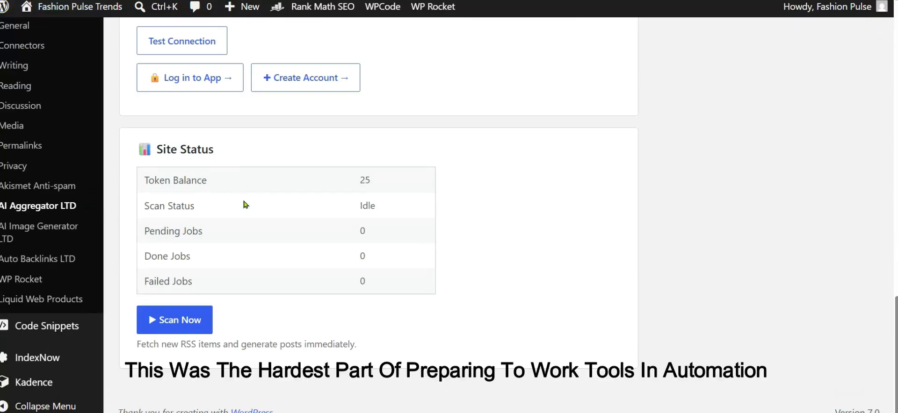
scroll(226, 205, up, 4)
scroll(227, 204, down, 4)
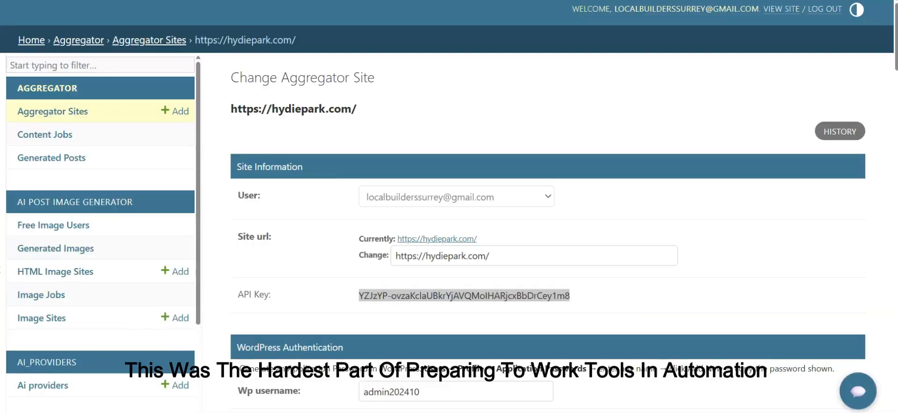
scroll(324, 162, down, 8)
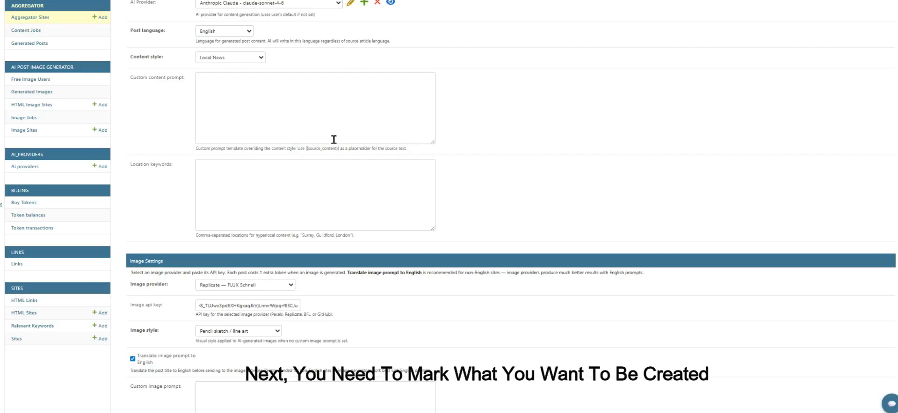
key(ctrl+plus)
key(ctrl+plus)
key(ctrl+plus)
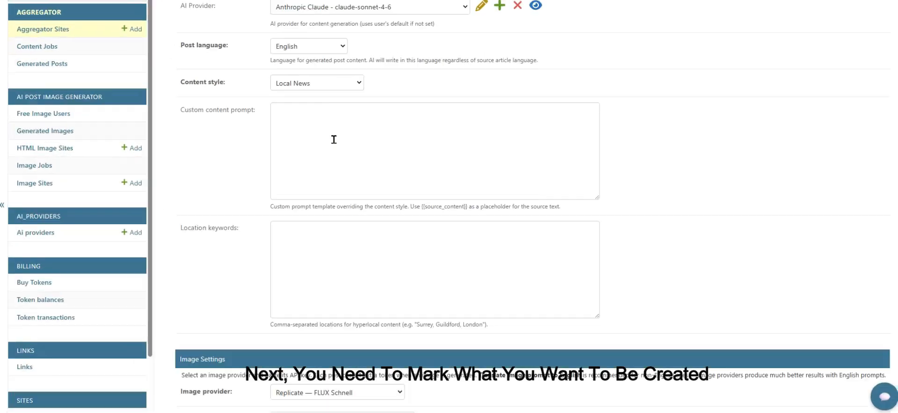
key(ctrl+plus)
key(ctrl+plus)
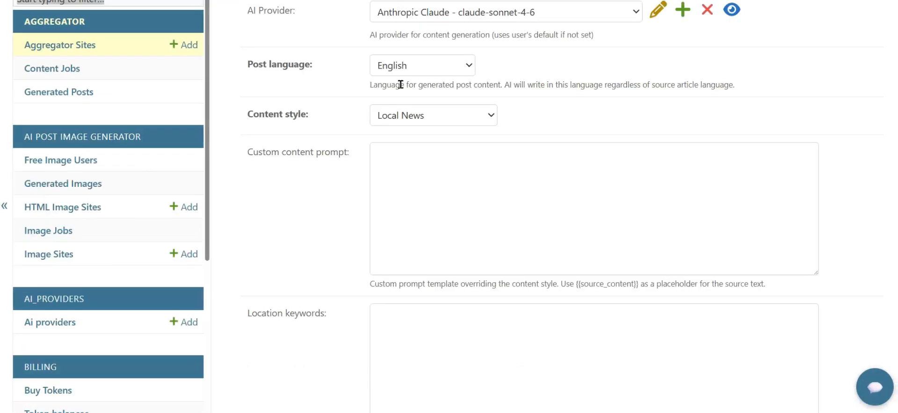
right_click(609, 20)
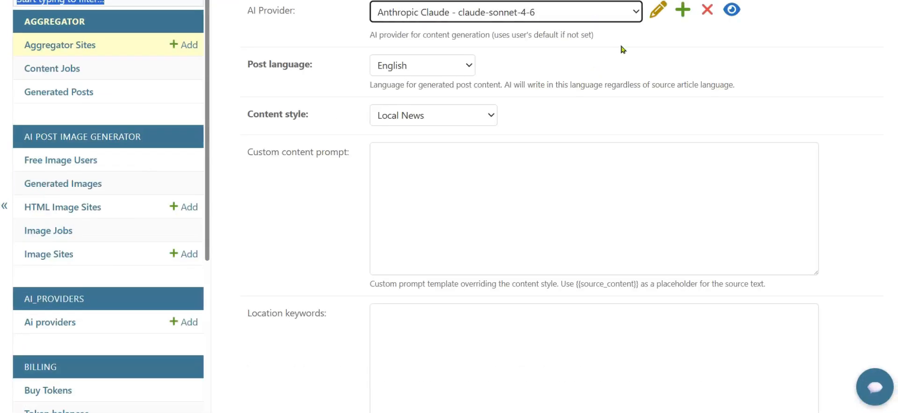
click(636, 13)
click(636, 14)
click(468, 68)
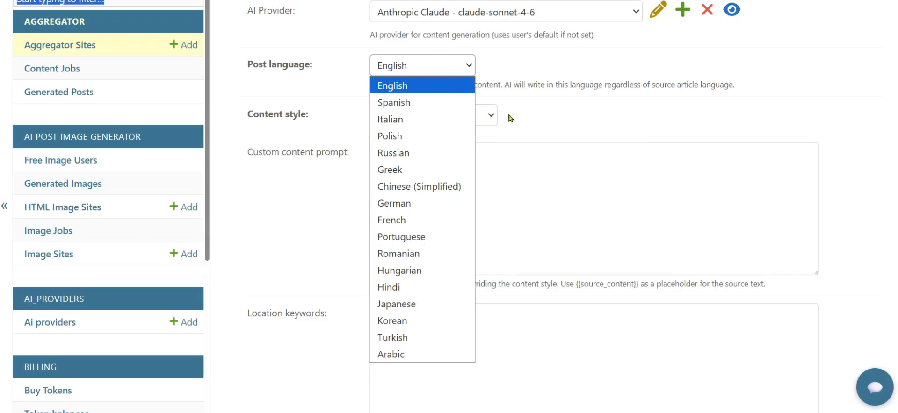
click(526, 112)
click(494, 117)
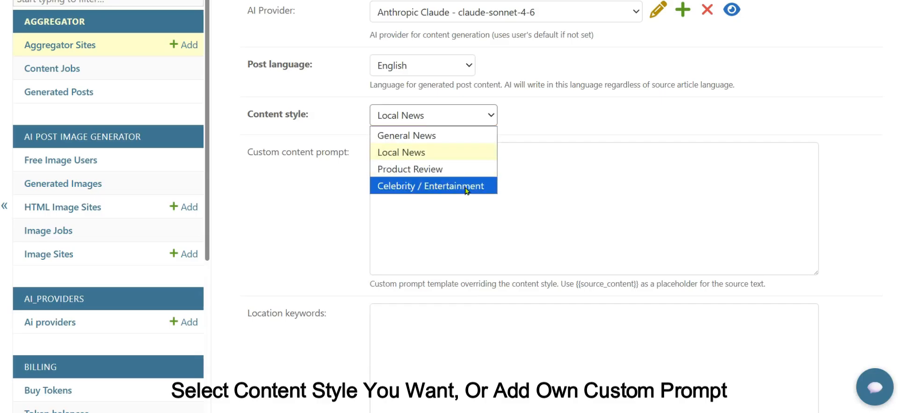
click(476, 146)
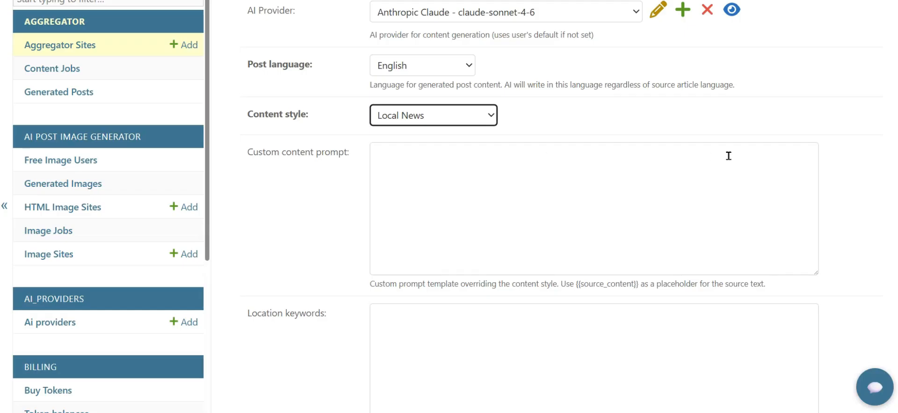
scroll(757, 155, down, 3)
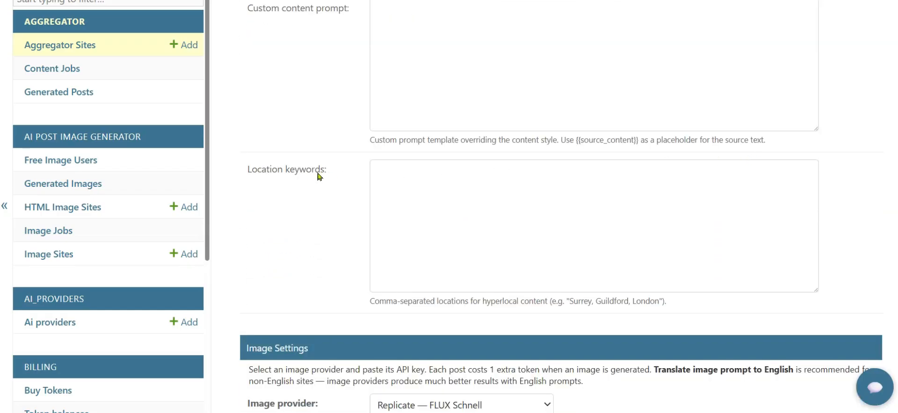
scroll(317, 178, up, 3)
scroll(321, 79, down, 5)
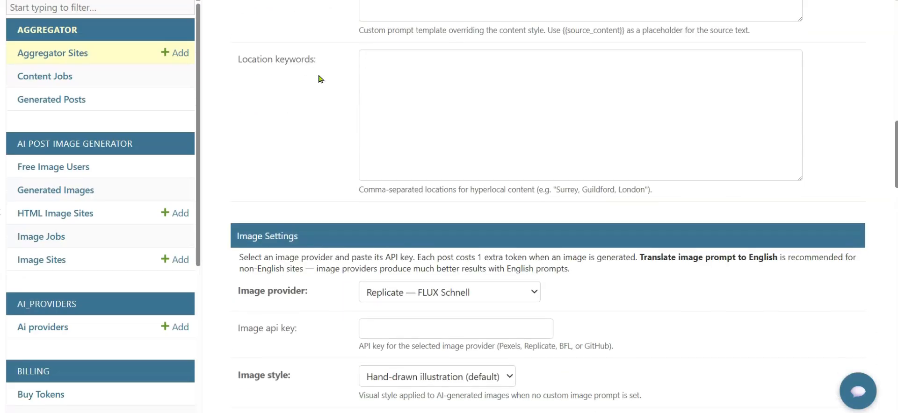
scroll(320, 79, down, 1)
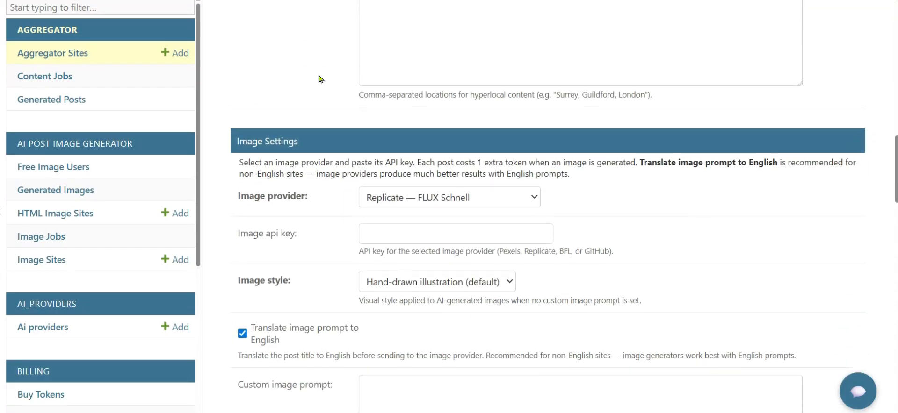
scroll(319, 79, down, 4)
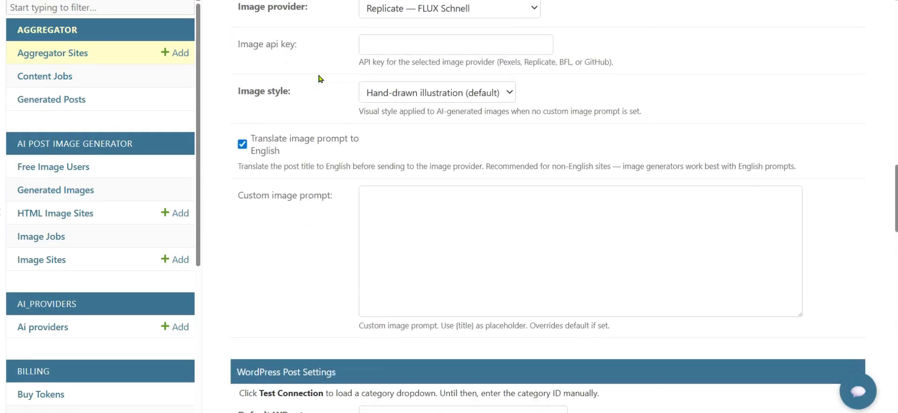
scroll(320, 79, down, 6)
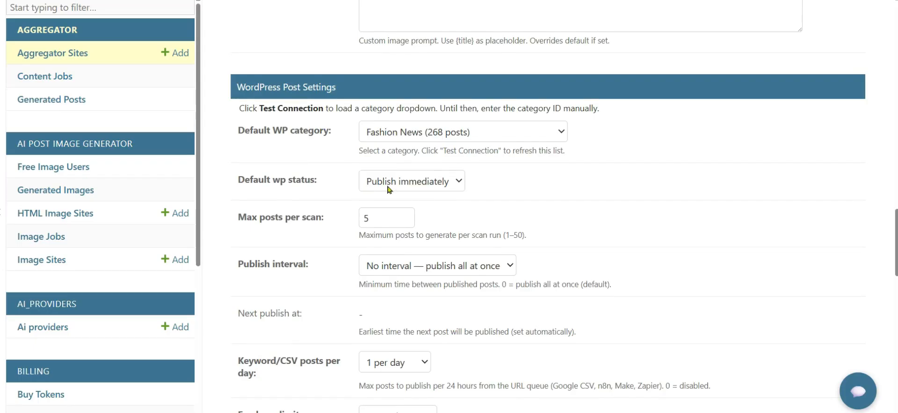
Step: Keep default post status publishing immediately and the publish interval at no interval
click(460, 182)
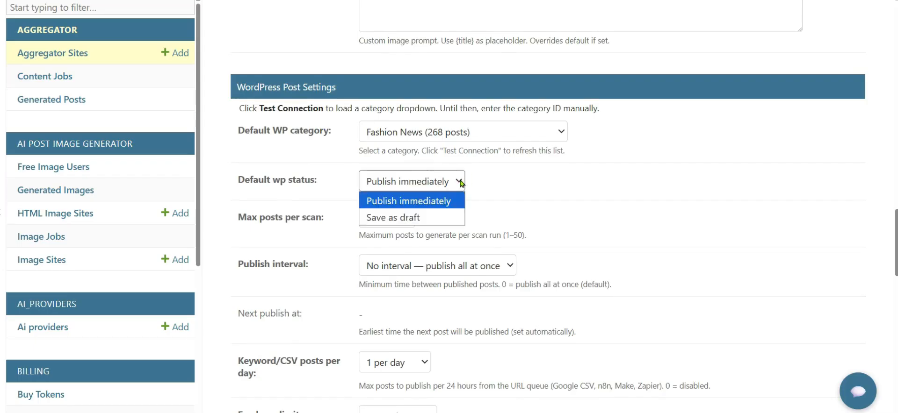
click(459, 182)
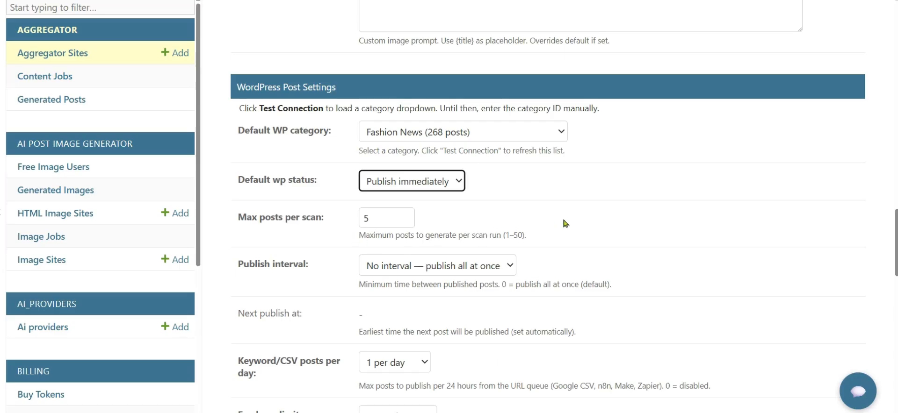
scroll(565, 224, down, 2)
scroll(565, 223, down, 1)
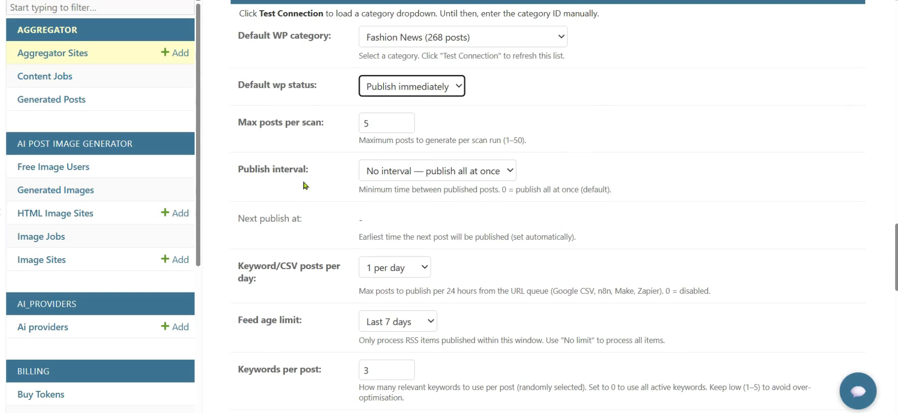
click(510, 173)
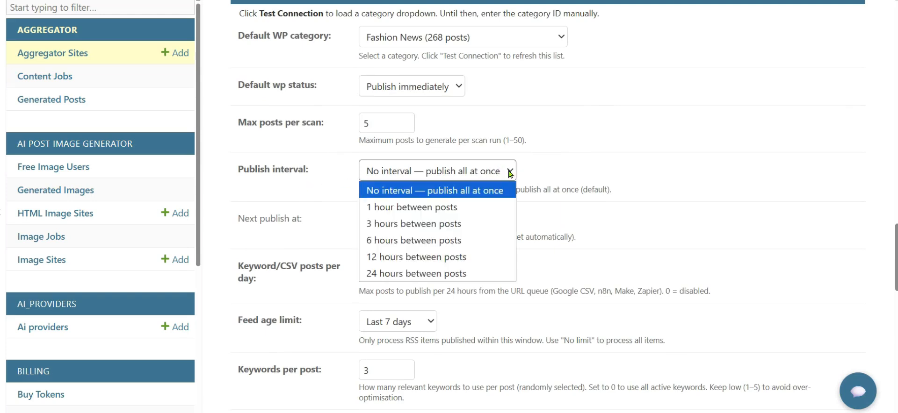
click(510, 173)
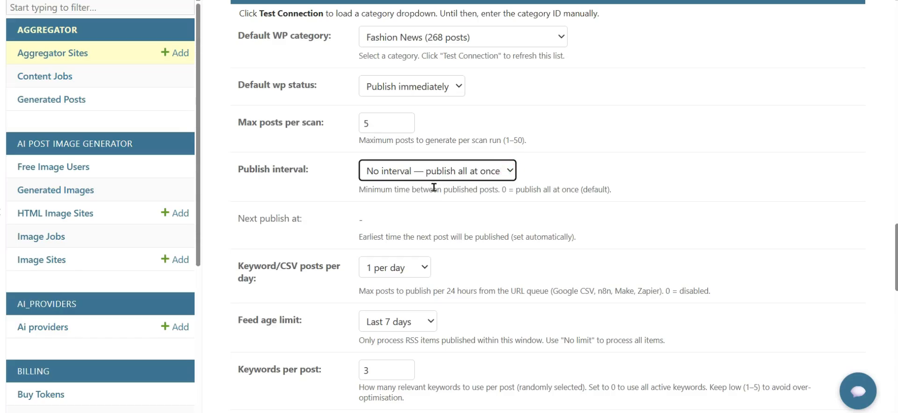
Step: Set the feed age limit to Last 48 hours
scroll(334, 211, down, 2)
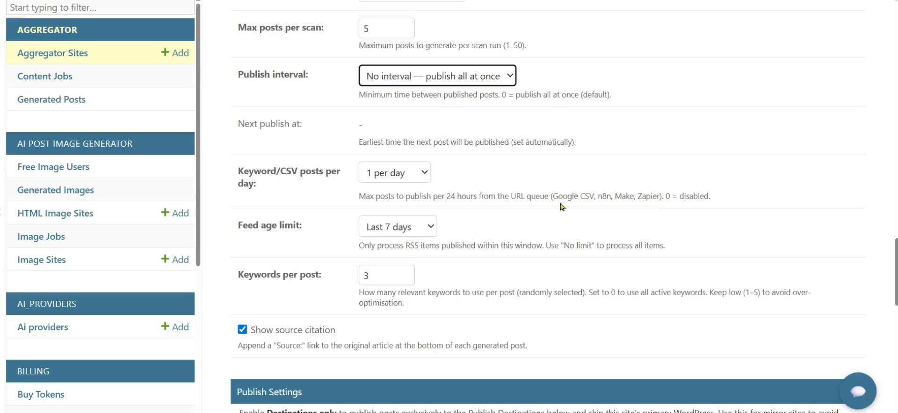
scroll(478, 211, down, 1)
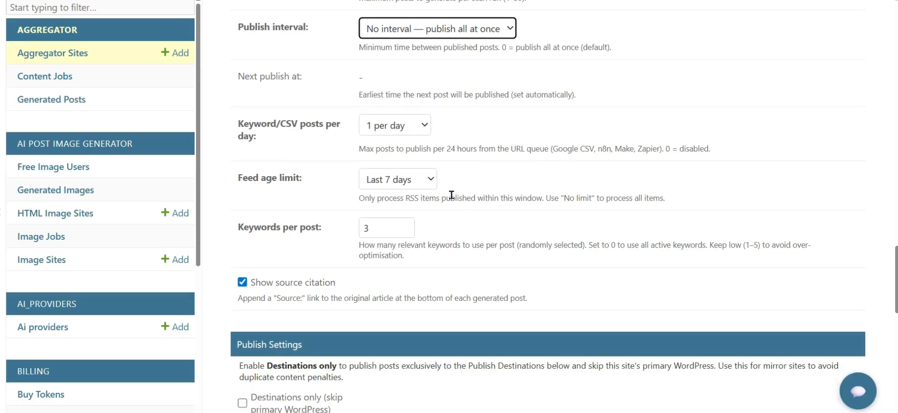
click(434, 182)
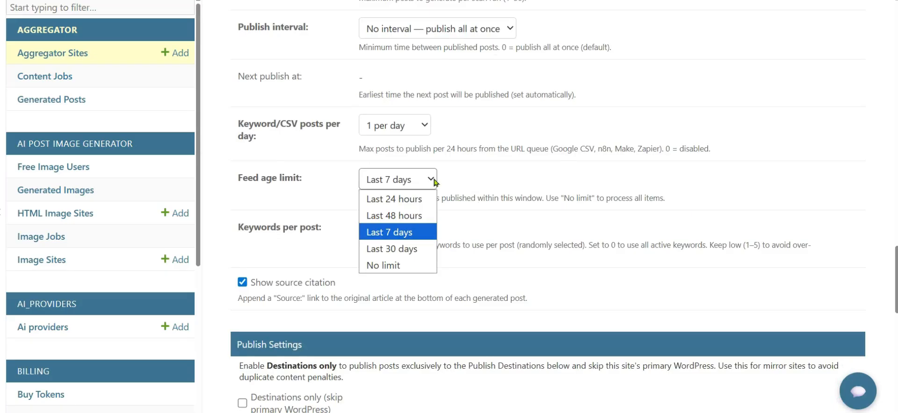
click(417, 215)
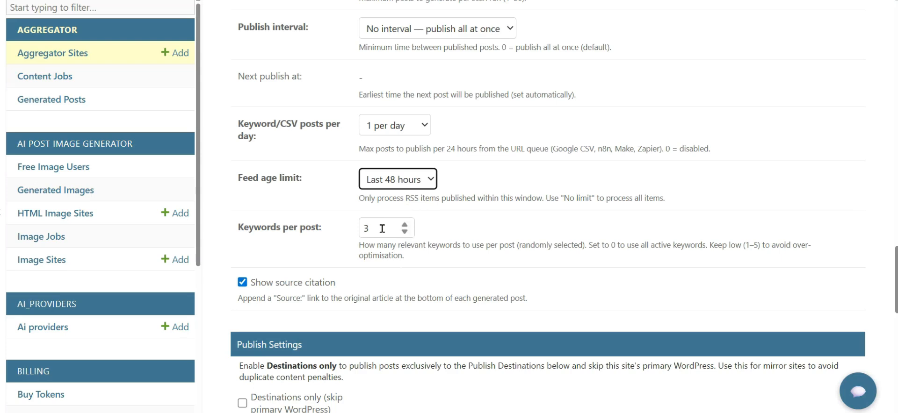
Step: Set the auto scan frequency to Every Hour
scroll(383, 228, down, 1)
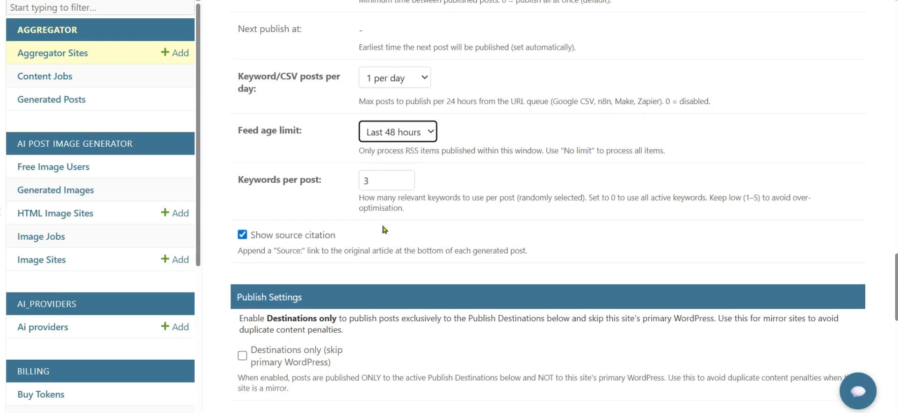
scroll(383, 230, down, 1)
scroll(384, 229, down, 1)
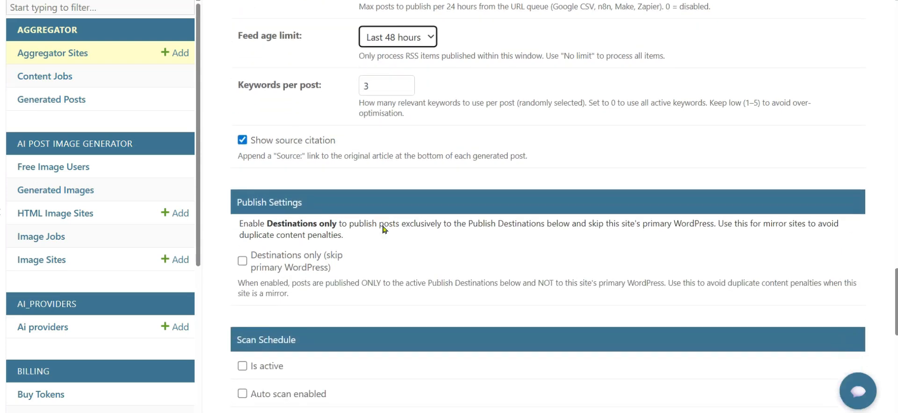
scroll(382, 226, down, 1)
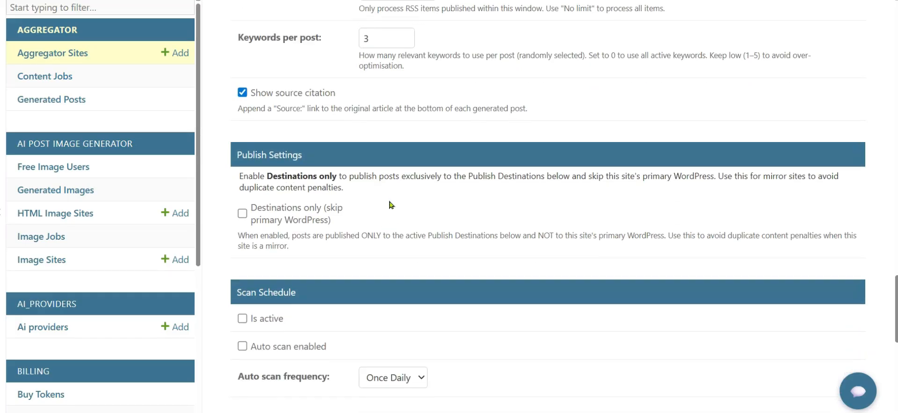
scroll(391, 200, down, 4)
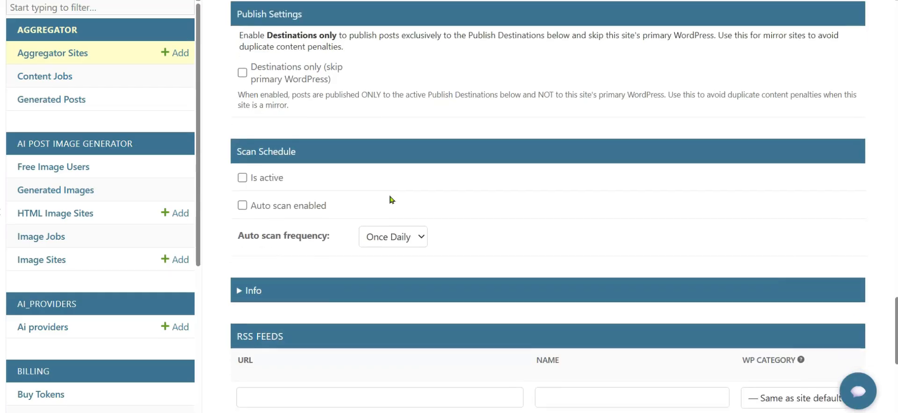
click(422, 190)
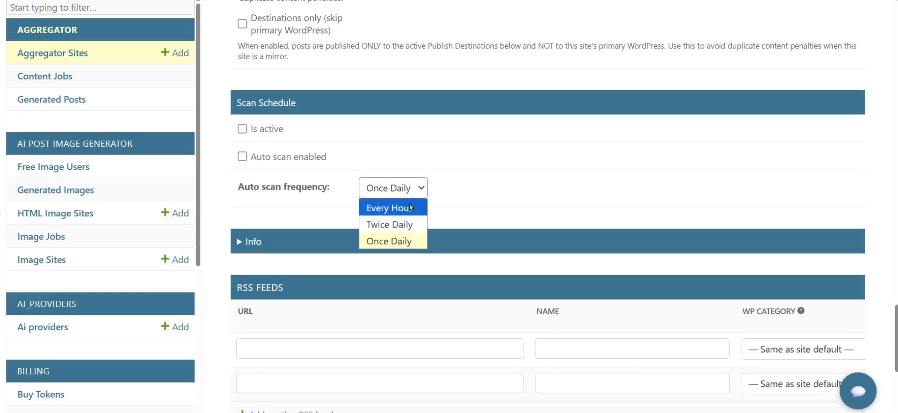
click(411, 206)
click(411, 207)
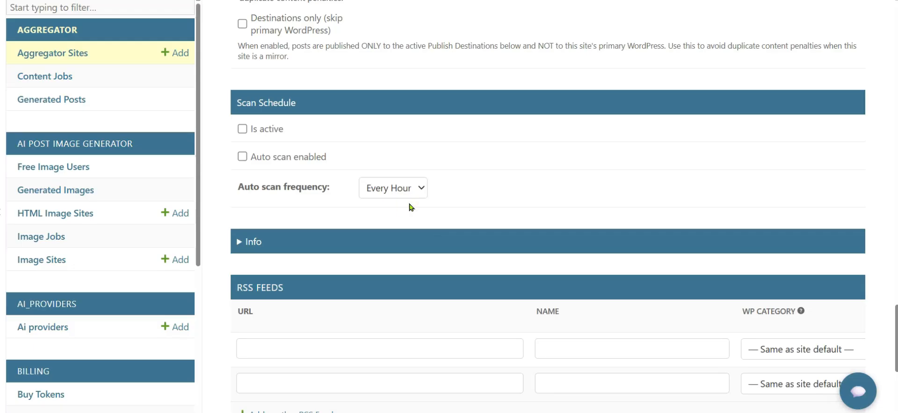
scroll(409, 207, down, 4)
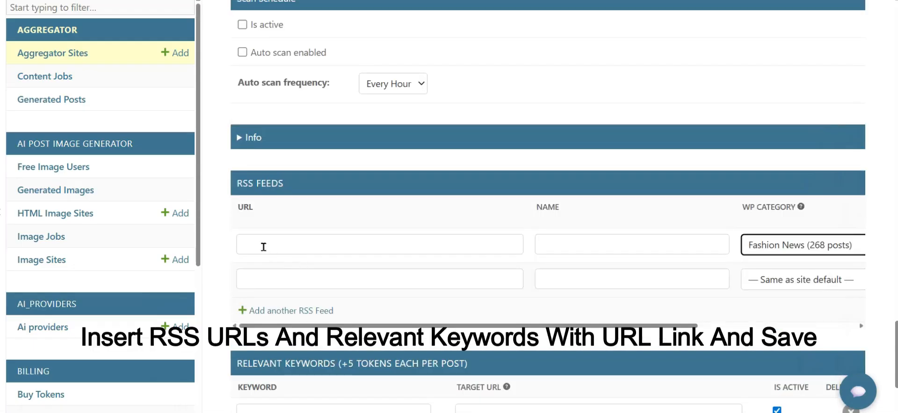
Step: Enter the Vogue, Elle and Harper's Bazaar fashion RSS feed URLs and names, adding extra feed rows
click(257, 242)
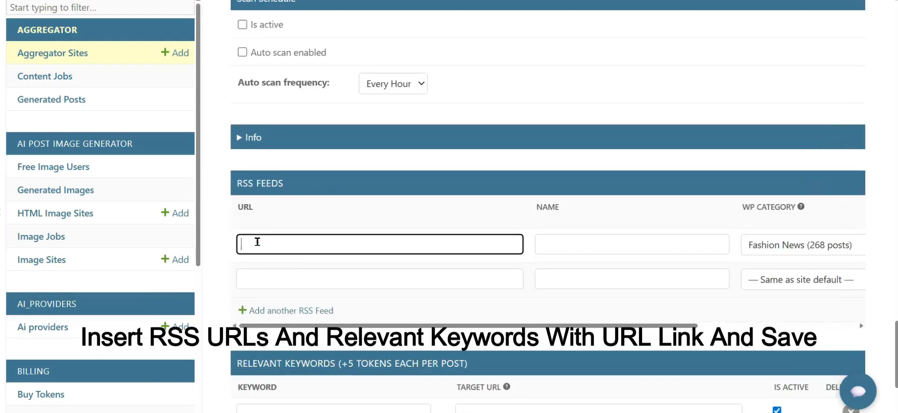
text(https://www.vogue.com/feed/rss)
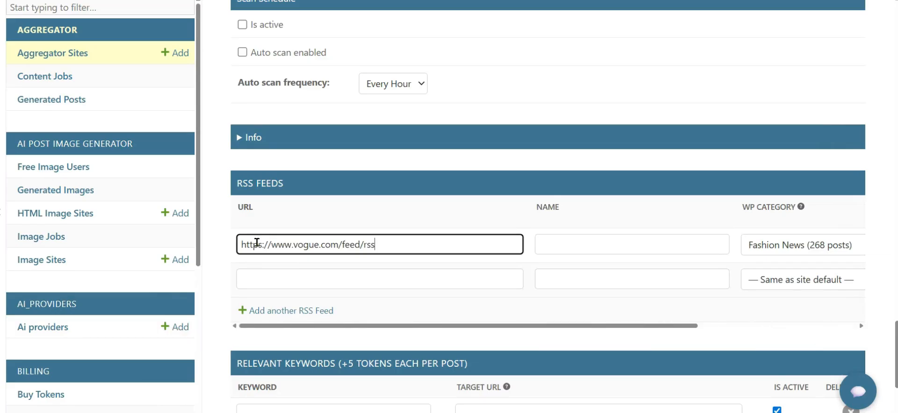
click(577, 247)
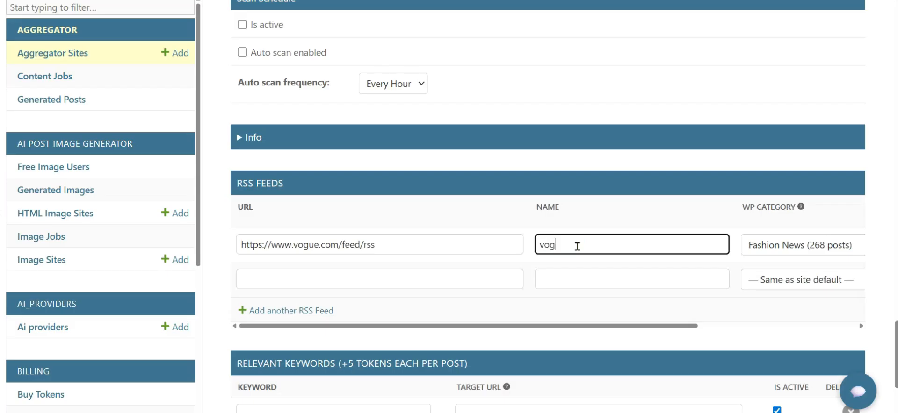
click(458, 278)
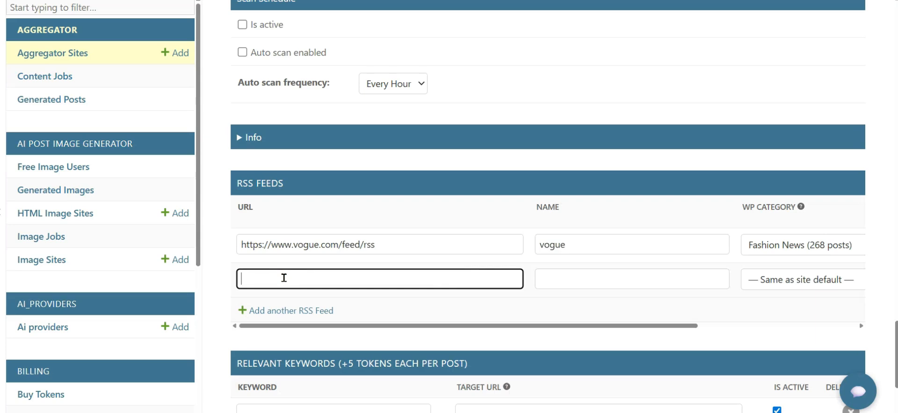
text(https://www.elle.com/rss/fashion.xml)
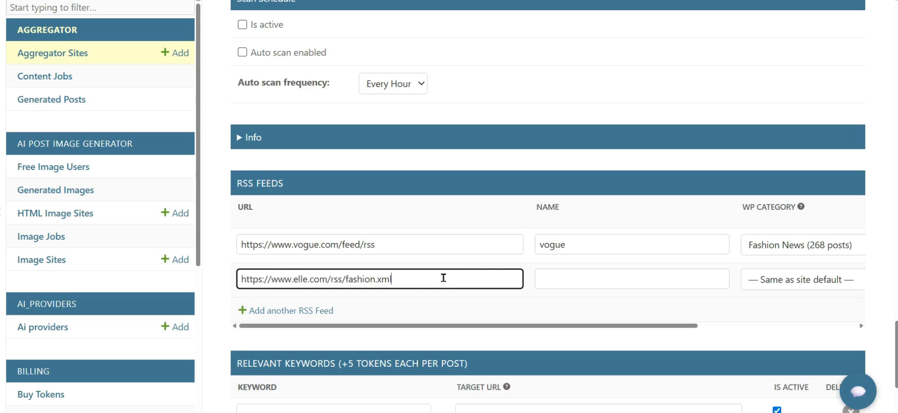
click(545, 279)
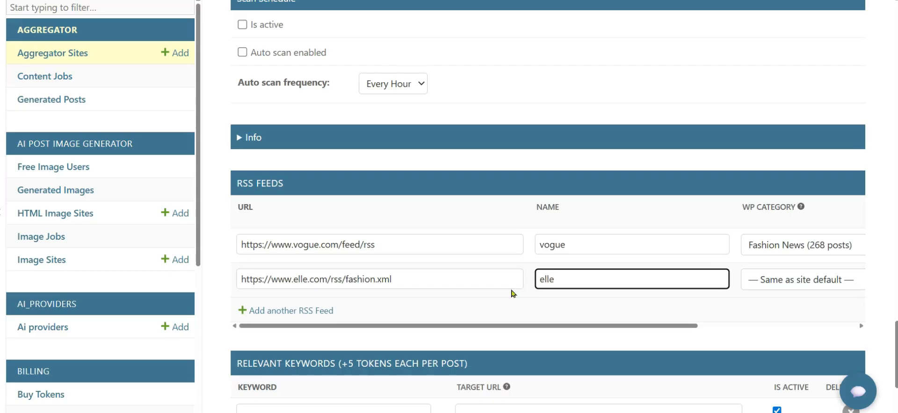
click(325, 311)
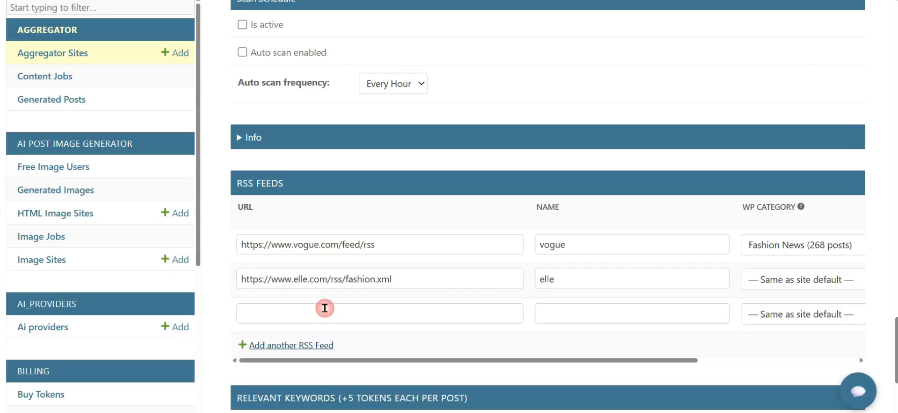
click(317, 345)
click(286, 309)
text(https://www.harpersbazaar.com/rss/fashion.xml)
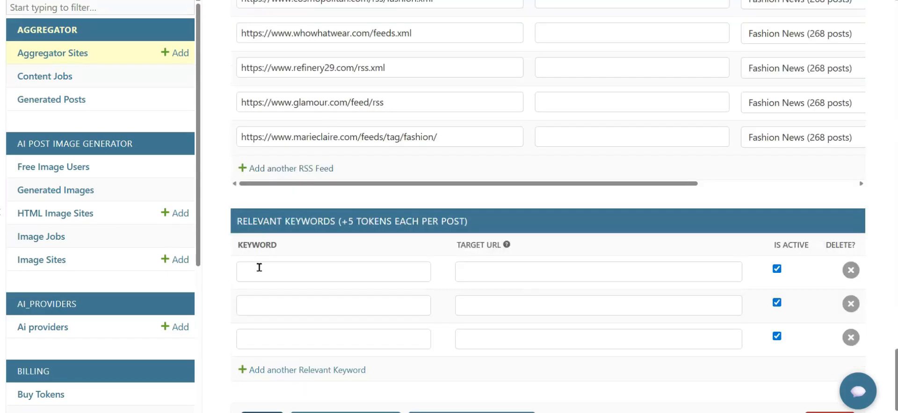
Step: Add keywords targeting Wikipedia pages, such as the Fashion article, and save the site settings
click(479, 268)
text(https://en.wikipedia.org/wiki/Fashion)
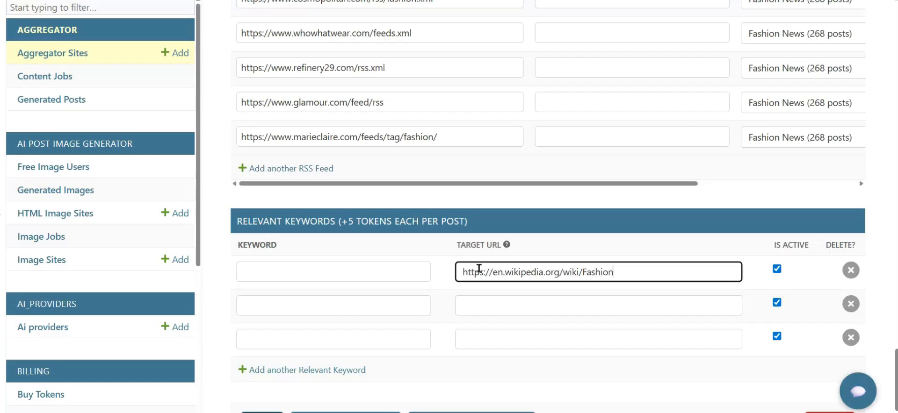
click(281, 274)
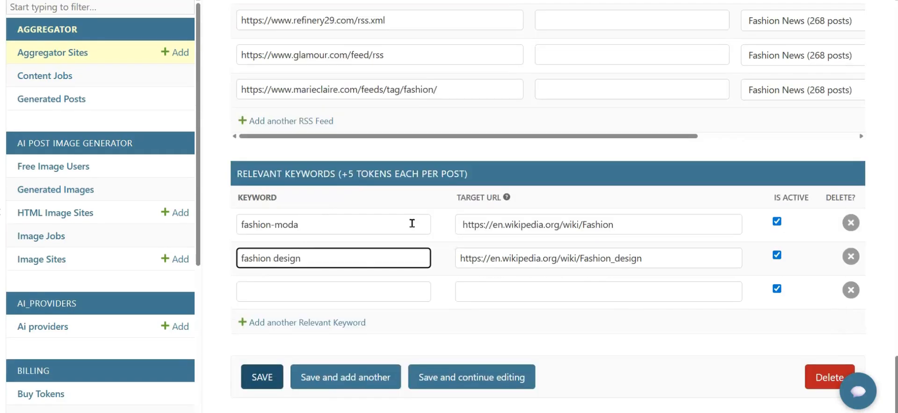
click(265, 374)
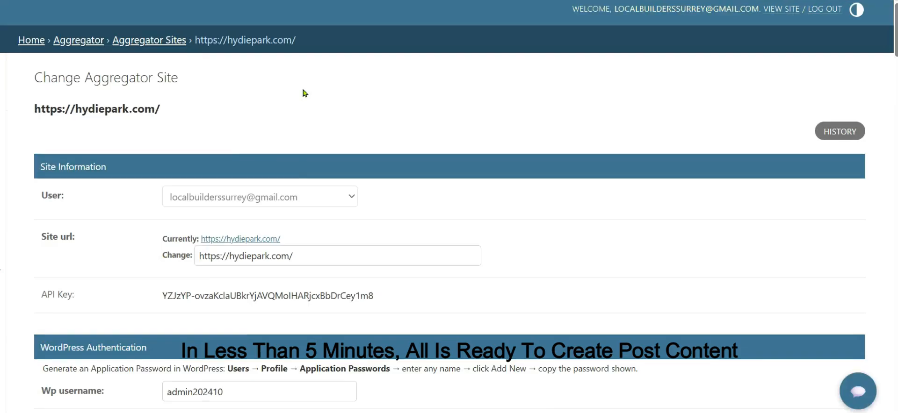
Step: Choose the claude-sonnet-4-6 AI provider for content generation and save
scroll(528, 188, down, 2)
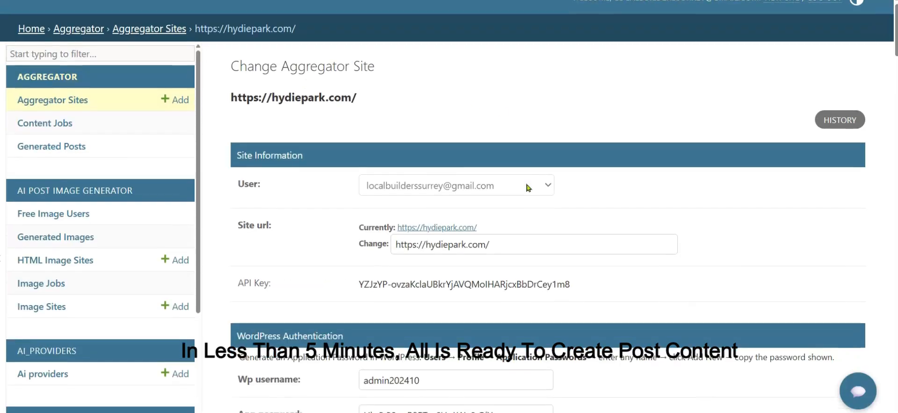
scroll(527, 188, down, 3)
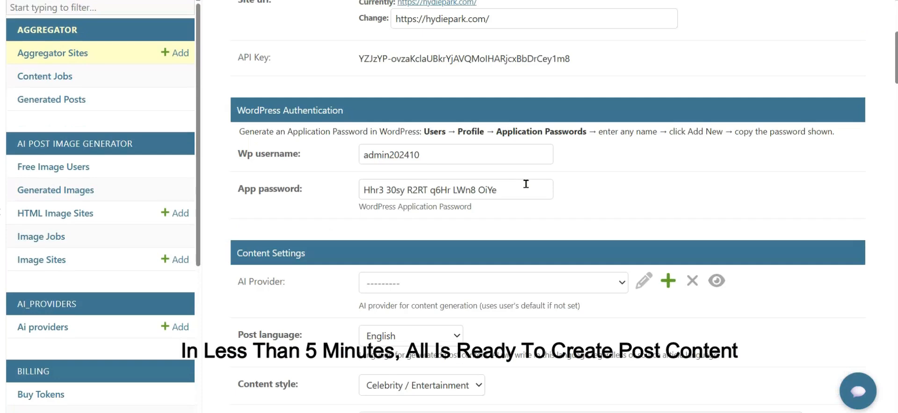
scroll(526, 185, down, 2)
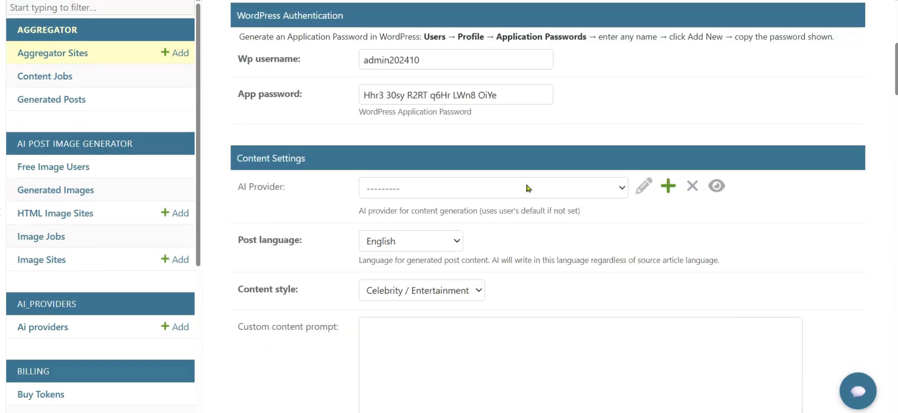
click(621, 189)
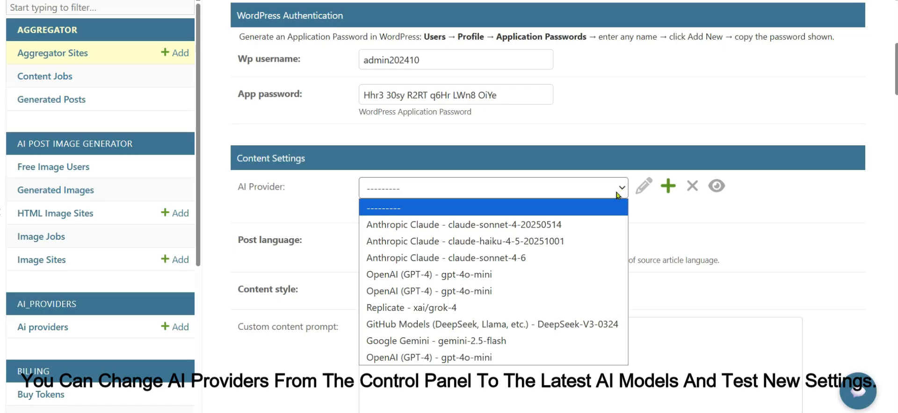
click(579, 262)
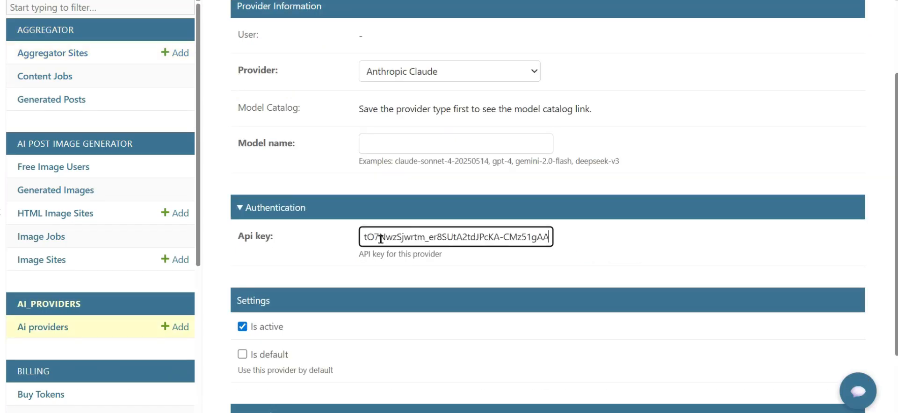
scroll(577, 248, down, 2)
click(263, 388)
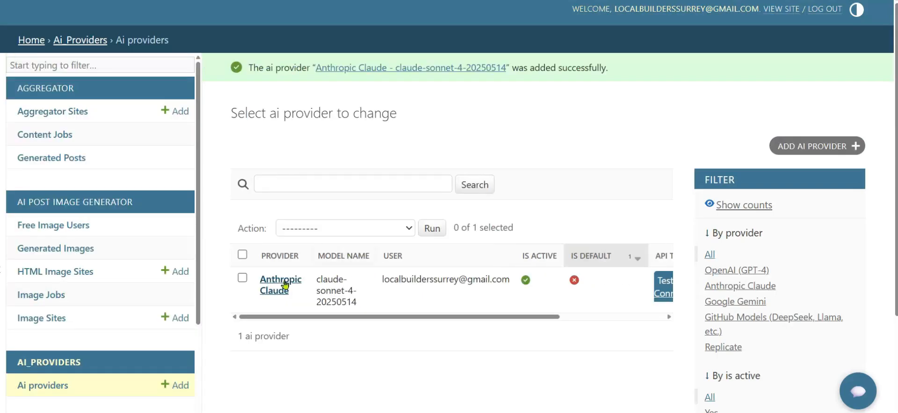
Step: Set the Claude provider model to claude-sonnet-4-6, test the connection, and open hydiepark.com keyword import
click(285, 284)
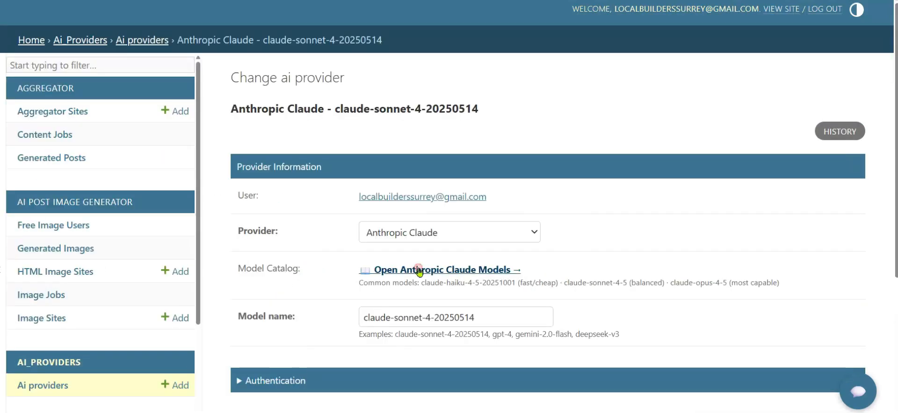
click(419, 271)
key(ctrl+w)
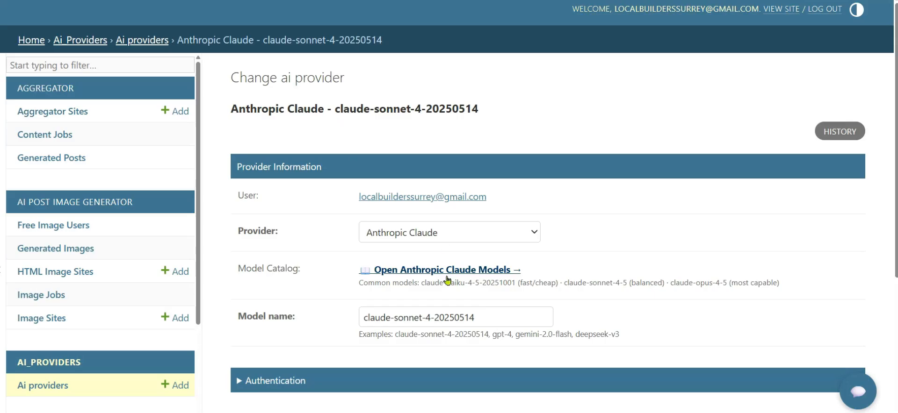
drag(482, 314, 347, 321)
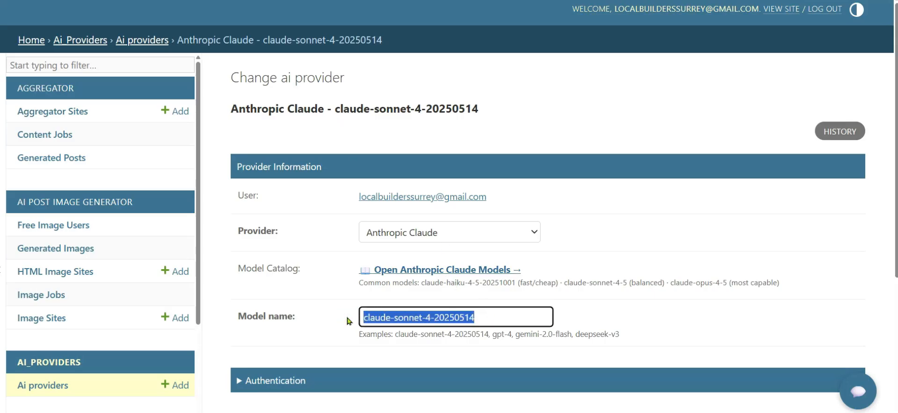
text(claude-sonnet-4-6)
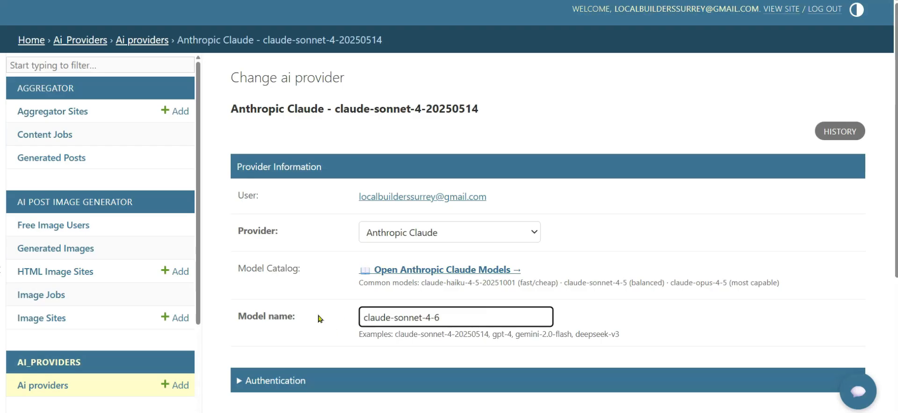
scroll(321, 318, down, 5)
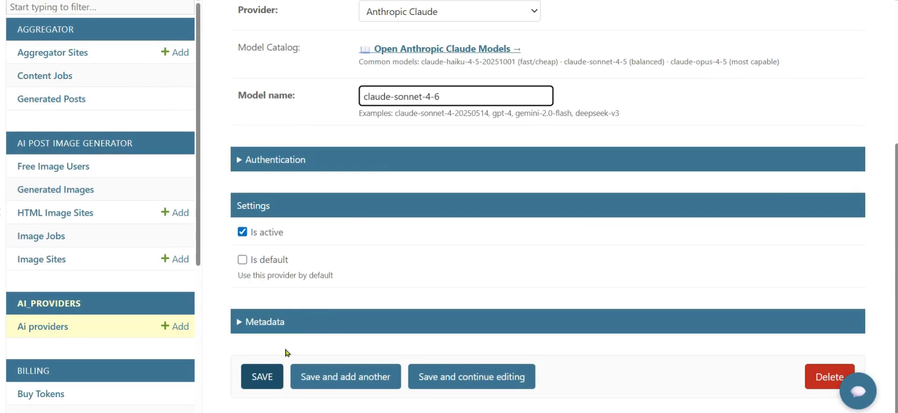
click(263, 372)
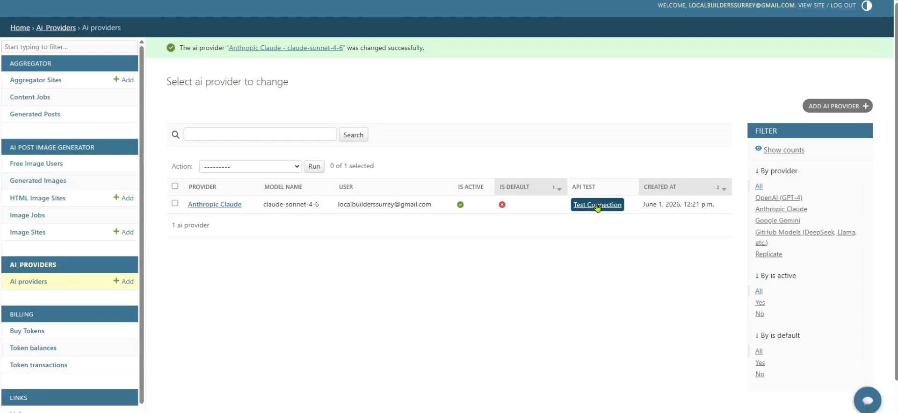
click(597, 205)
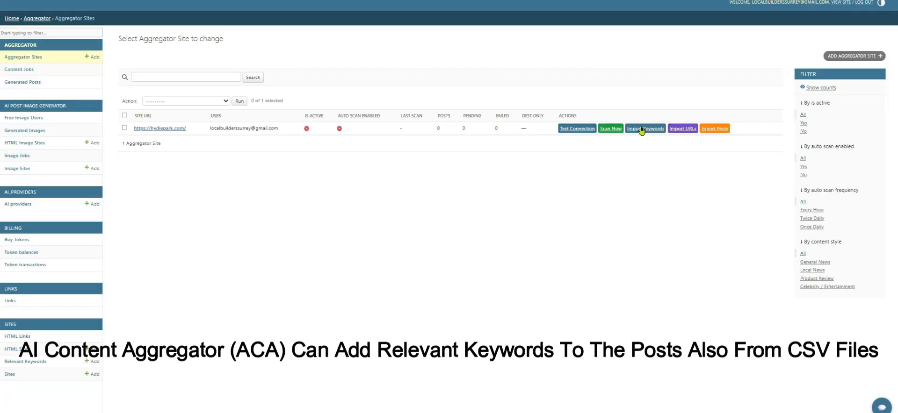
click(642, 129)
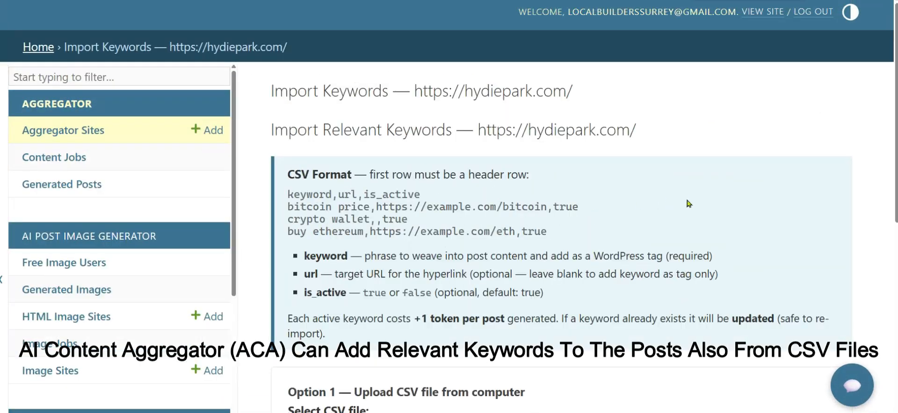
scroll(688, 203, down, 1)
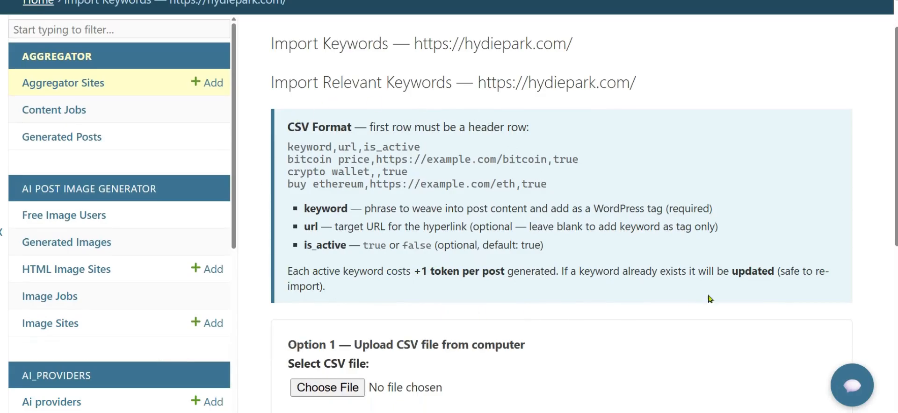
scroll(741, 284, down, 1)
scroll(742, 283, down, 5)
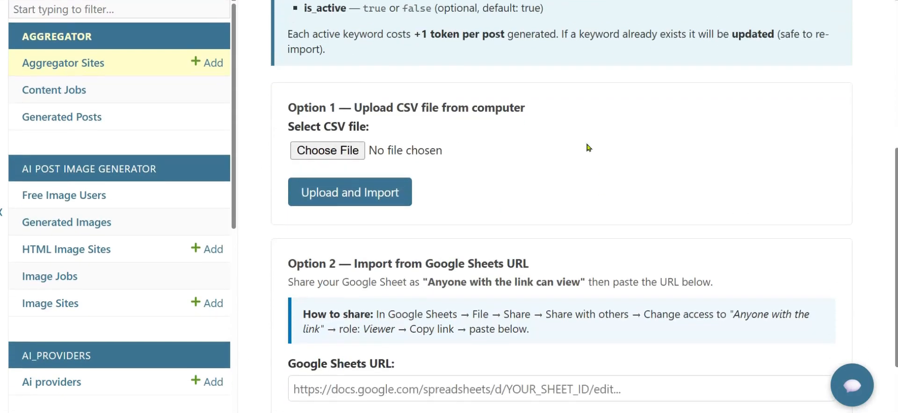
scroll(405, 206, down, 2)
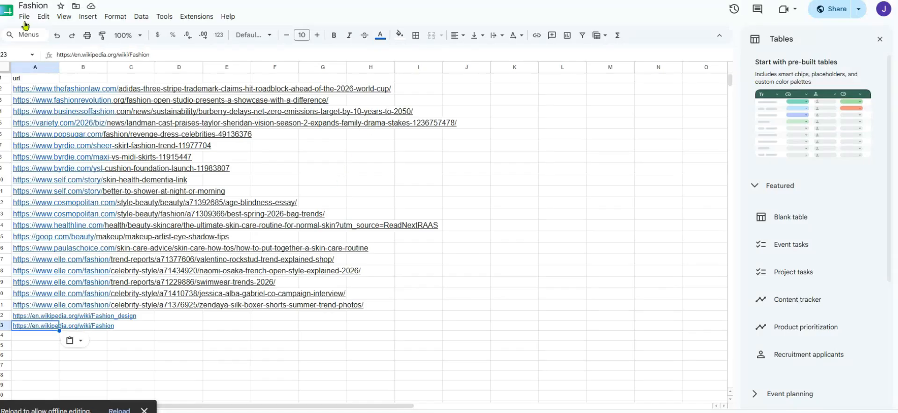
Step: Copy the Fashion spreadsheet's anyone-with-the-link (Viewer) share URL from File > Share
click(24, 17)
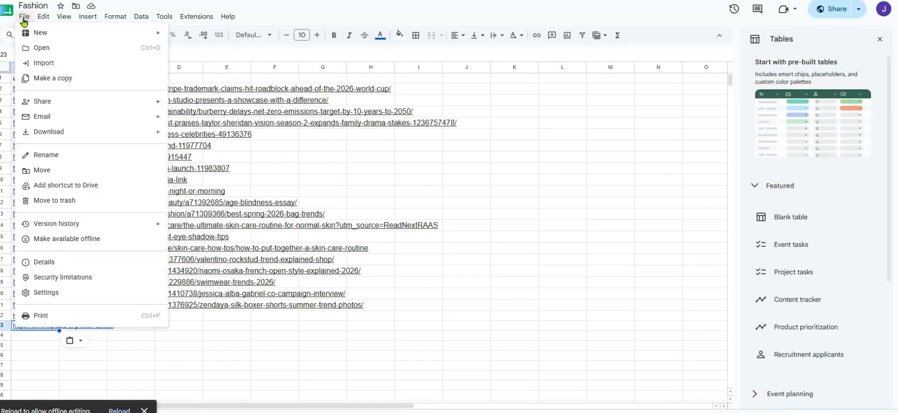
mouse_move(64, 106)
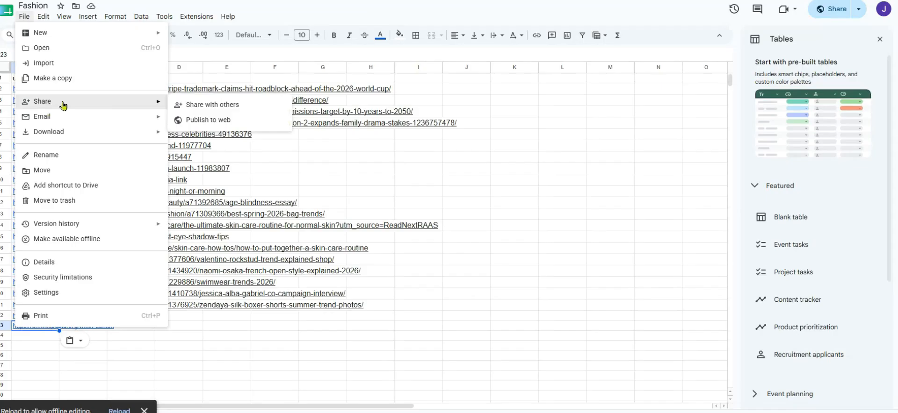
click(196, 105)
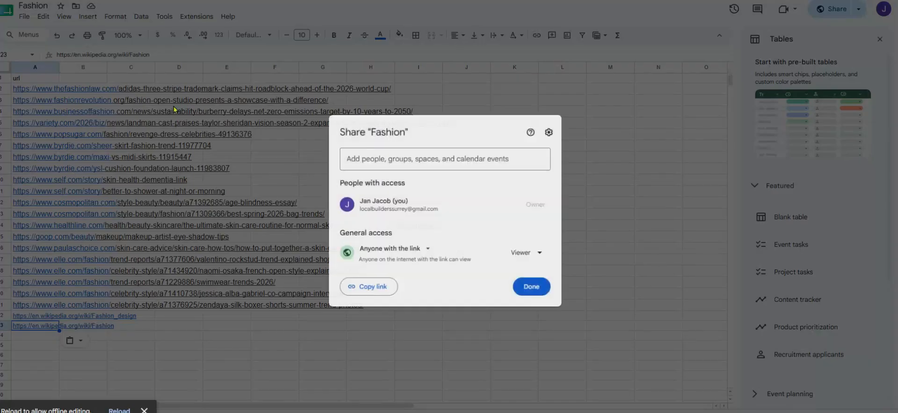
click(369, 291)
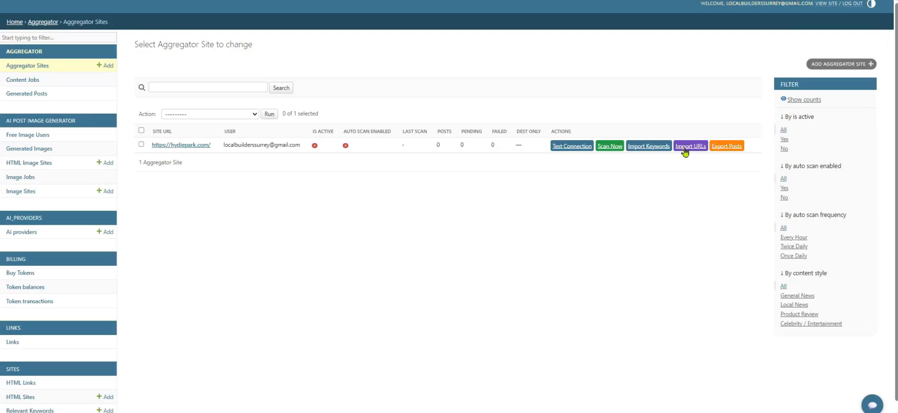
Step: Import hydiepark.com's 22 URLs by pasting the Fashion sheet link into Google Sheets URL
click(685, 146)
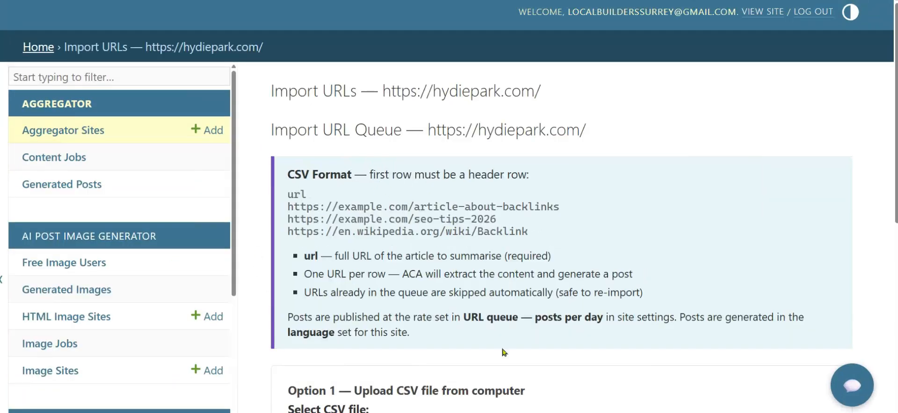
scroll(425, 254, down, 4)
scroll(424, 254, down, 3)
click(304, 288)
key(ctrl+v)
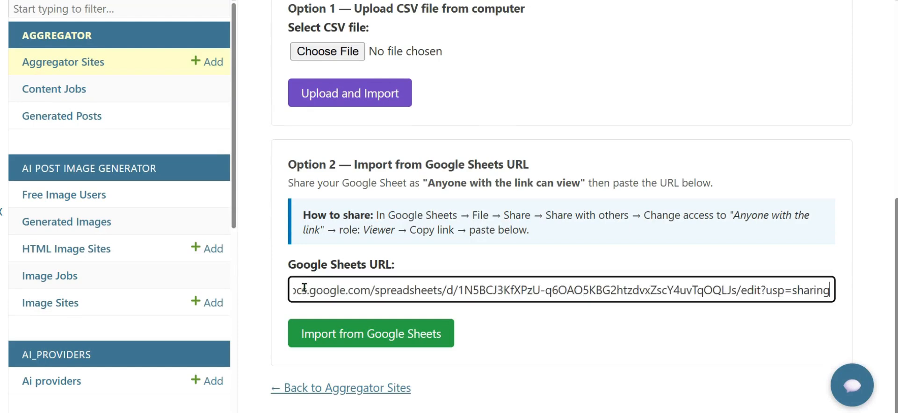
click(357, 335)
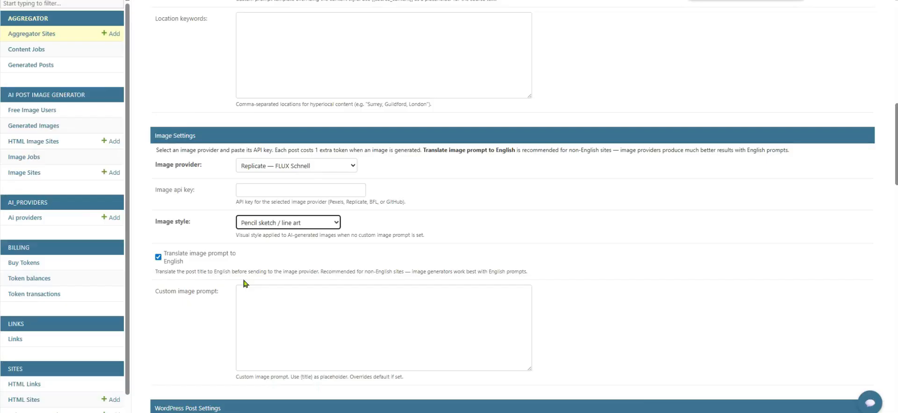
scroll(243, 281, up, 4)
scroll(509, 256, down, 4)
scroll(644, 209, down, 1)
click(598, 201)
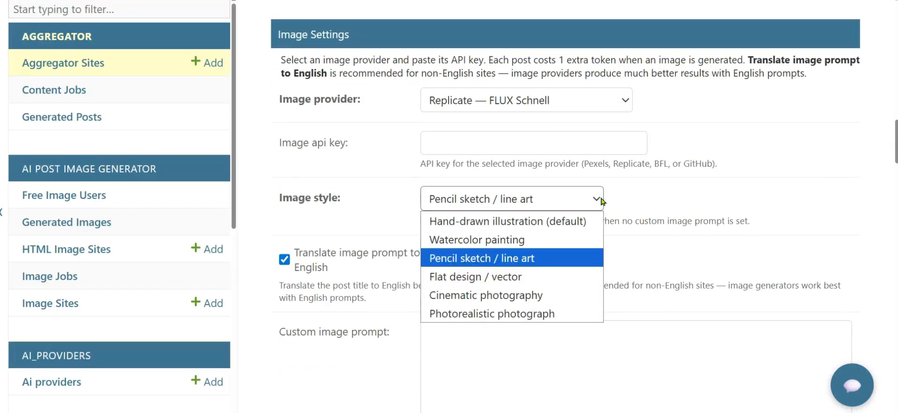
click(602, 201)
scroll(499, 262, down, 5)
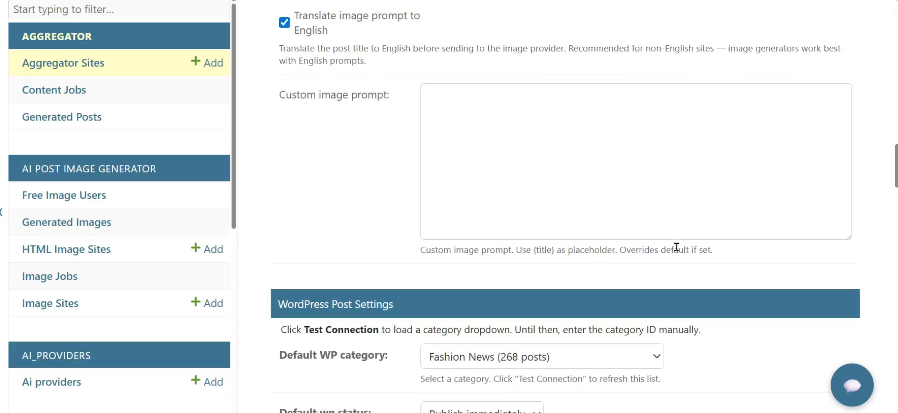
scroll(677, 248, down, 3)
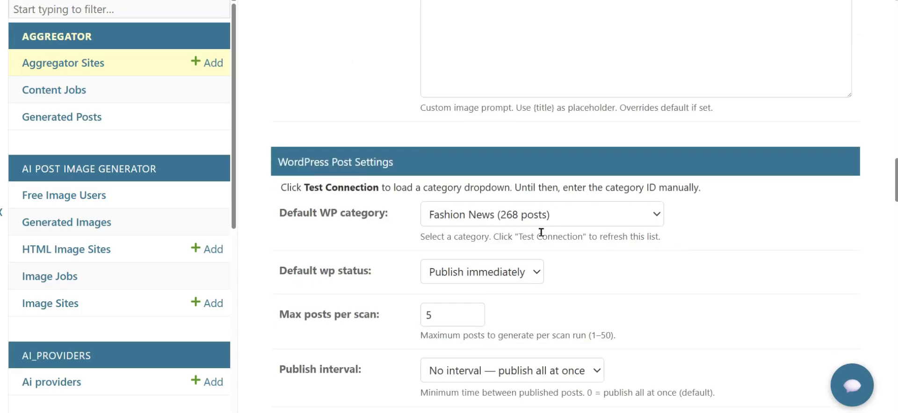
scroll(523, 274, down, 1)
scroll(523, 274, down, 3)
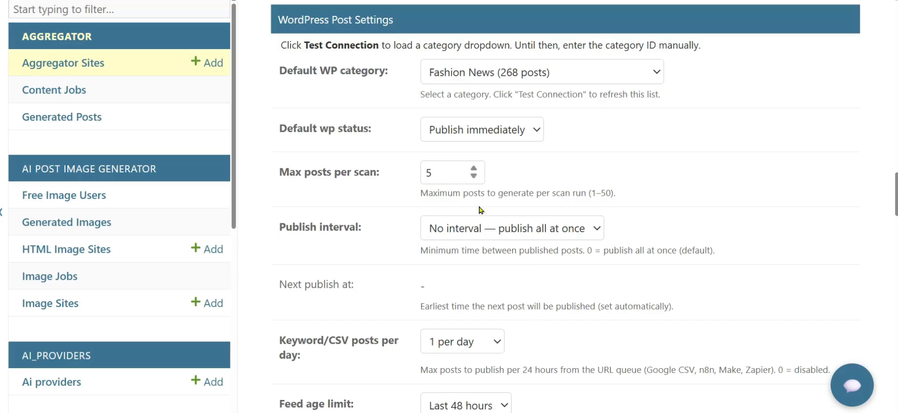
click(600, 229)
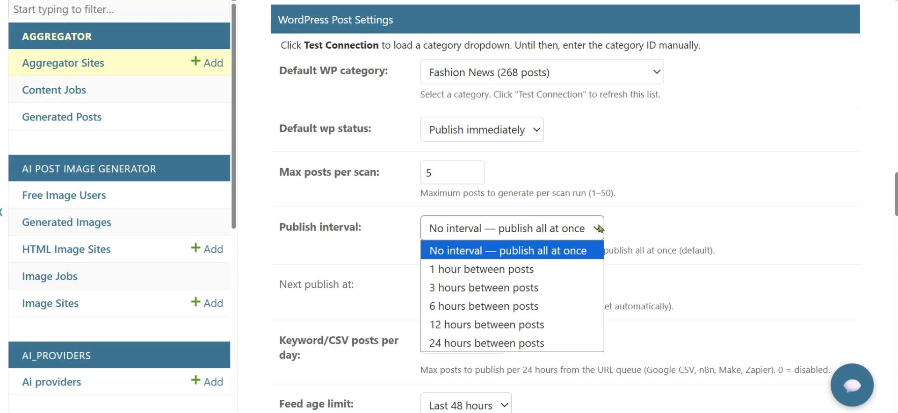
click(600, 229)
scroll(628, 248, down, 5)
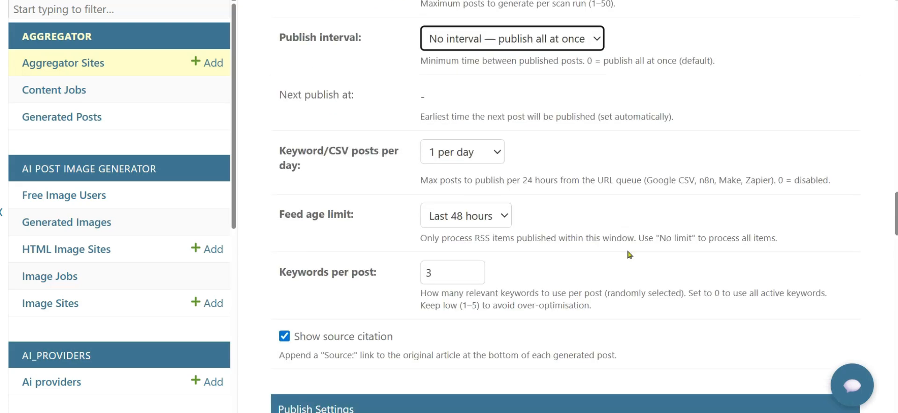
scroll(629, 254, down, 5)
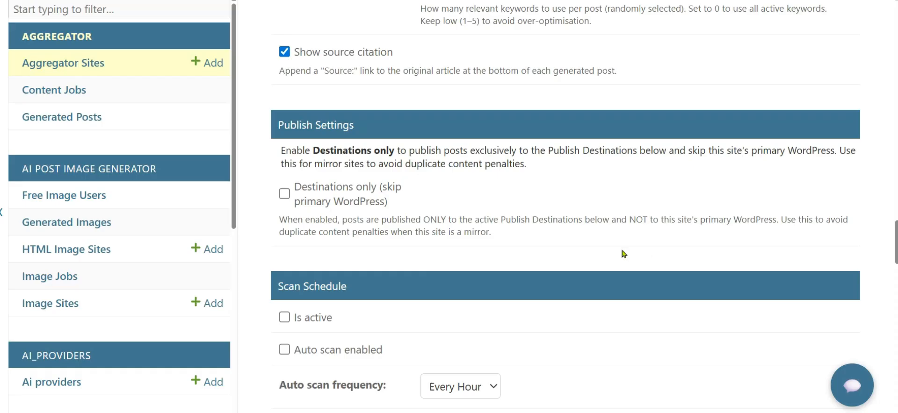
scroll(439, 266, down, 4)
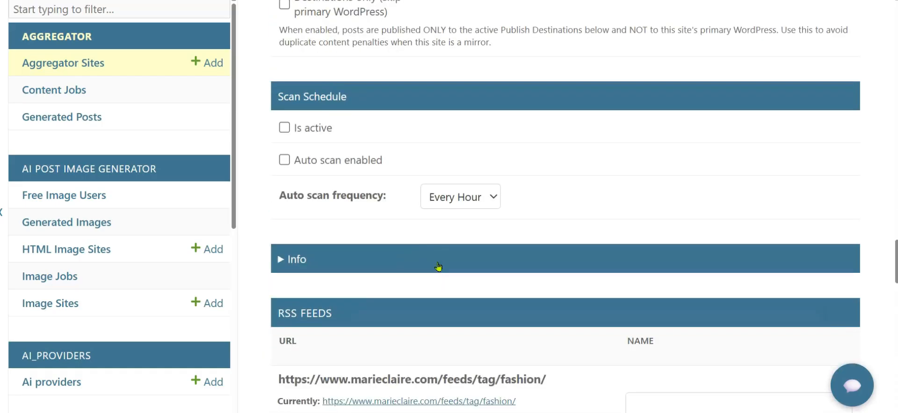
scroll(438, 266, down, 3)
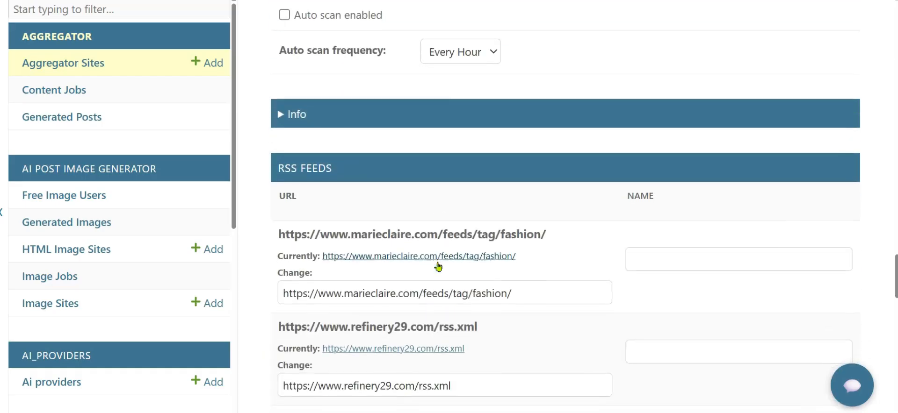
scroll(438, 266, down, 2)
scroll(439, 266, down, 1)
scroll(439, 266, down, 5)
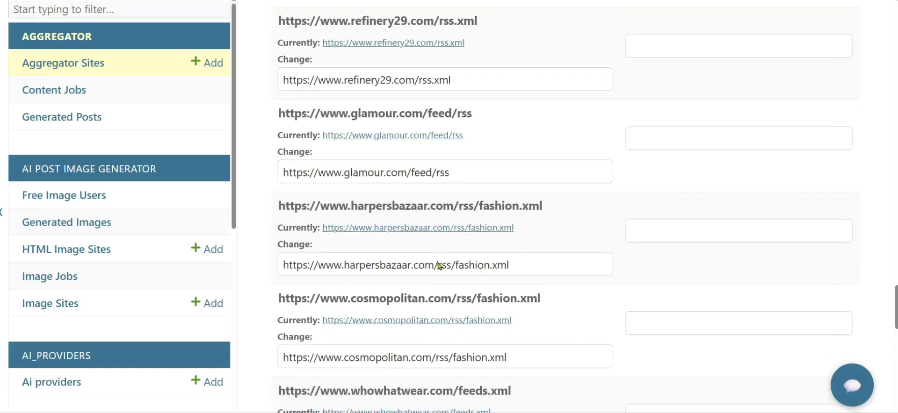
scroll(438, 266, down, 5)
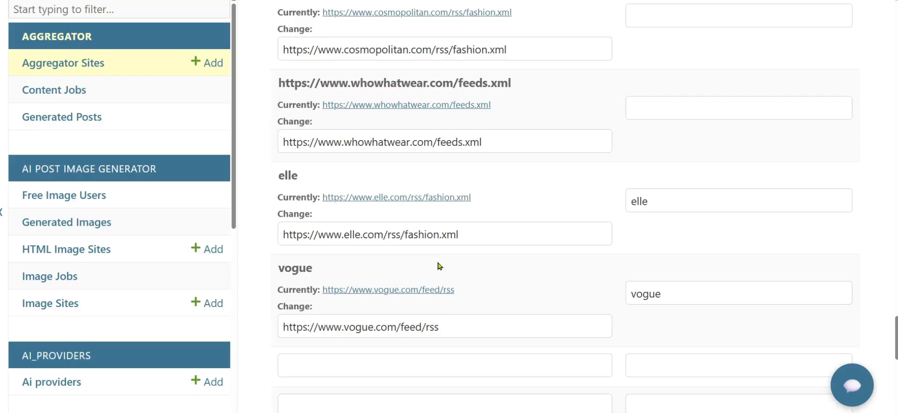
scroll(438, 266, down, 5)
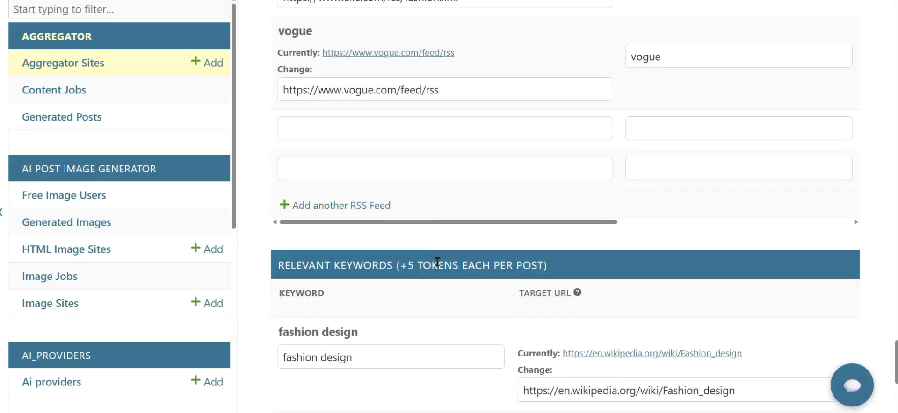
scroll(438, 262, down, 2)
key(ctrl+minus)
key(ctrl+minus)
key(ctrl+minus)
click(196, 317)
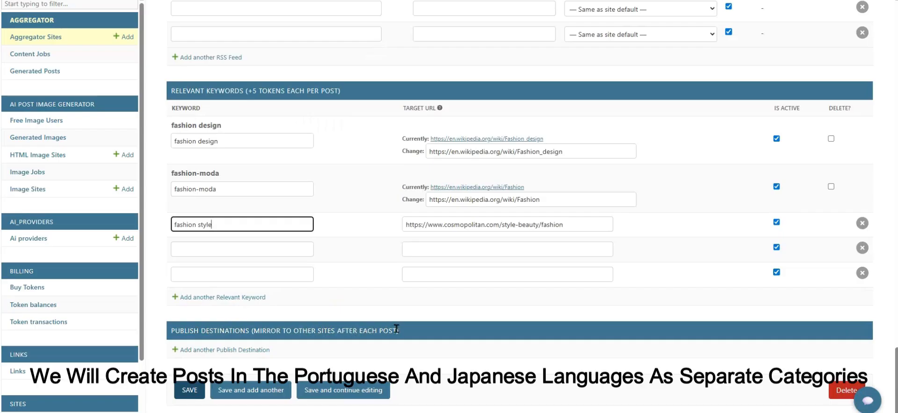
Step: Add a WordPress (Application Password) publish destination named Portuguese
click(174, 350)
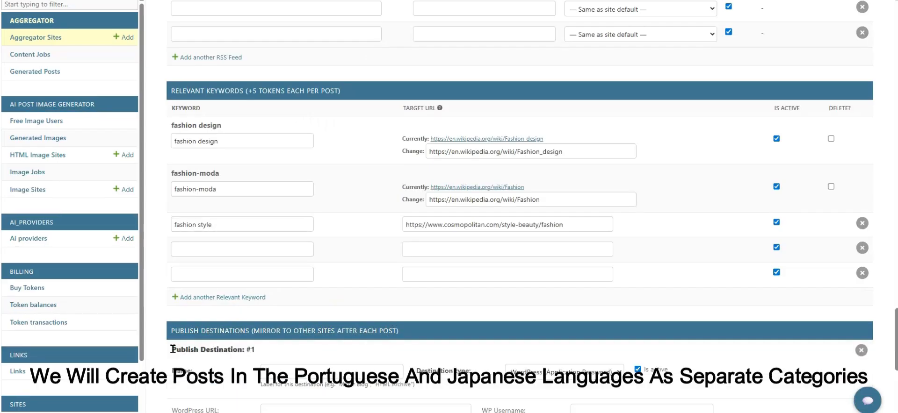
scroll(279, 314, down, 3)
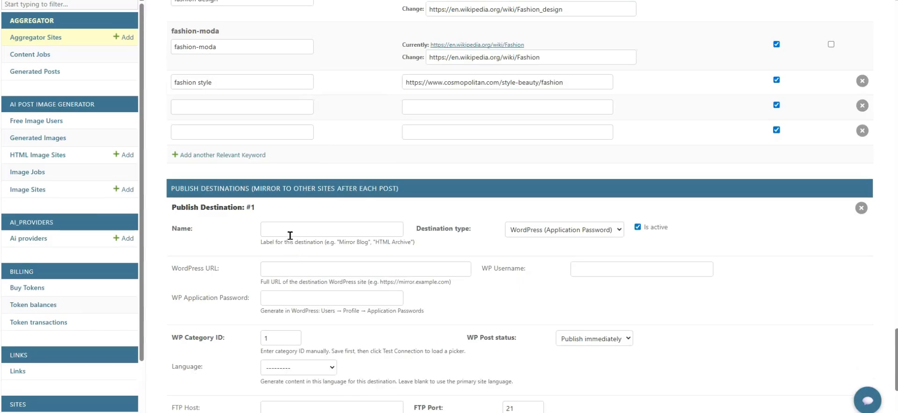
click(274, 229)
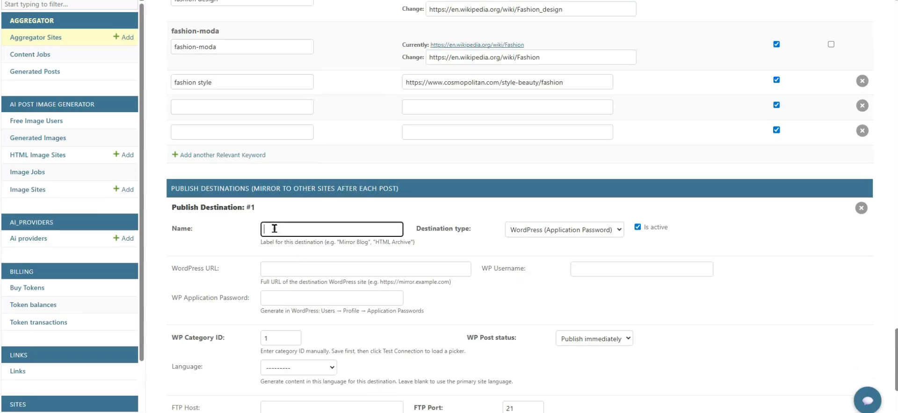
text(Portuguese)
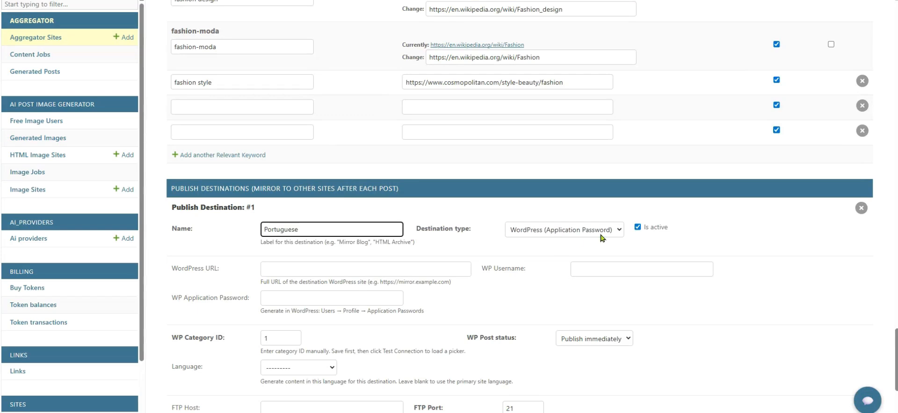
click(620, 230)
click(621, 231)
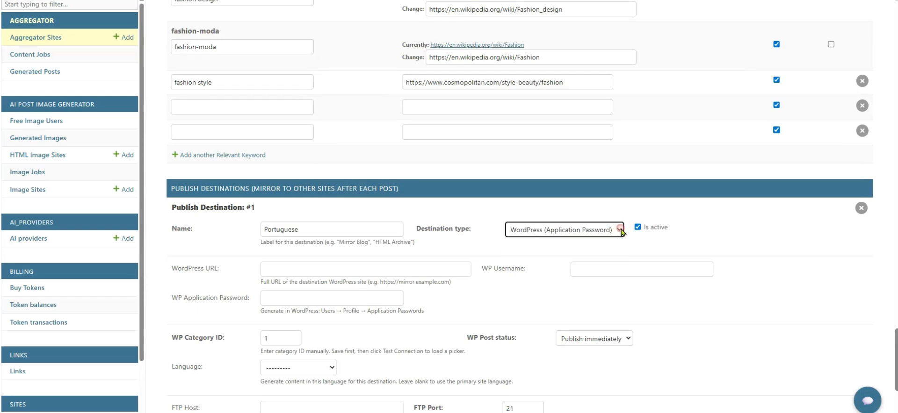
click(270, 267)
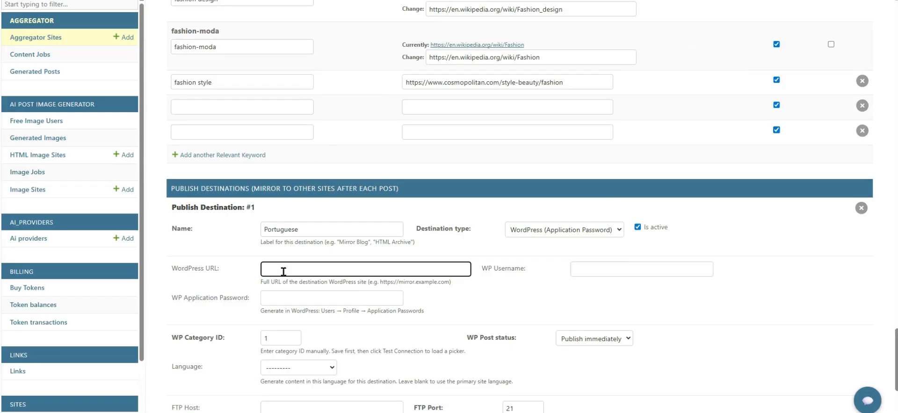
text(https://hydiepark.com/)
click(575, 268)
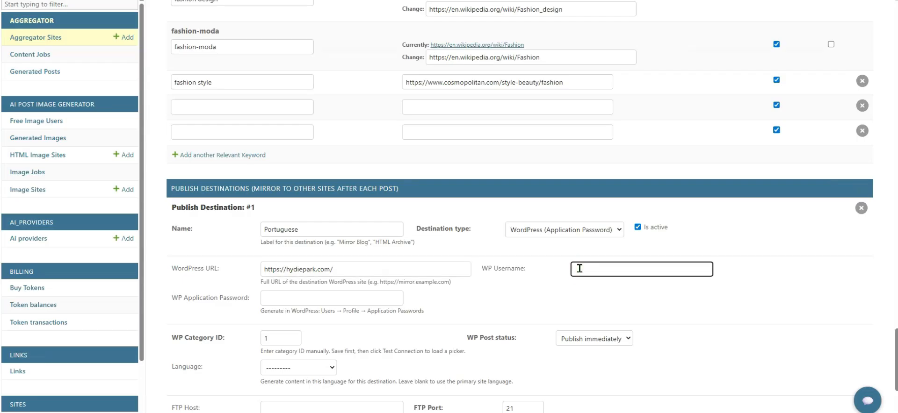
text(admin202410)
Step: Generate a WordPress application password named POR in the profile and copy it
click(360, 299)
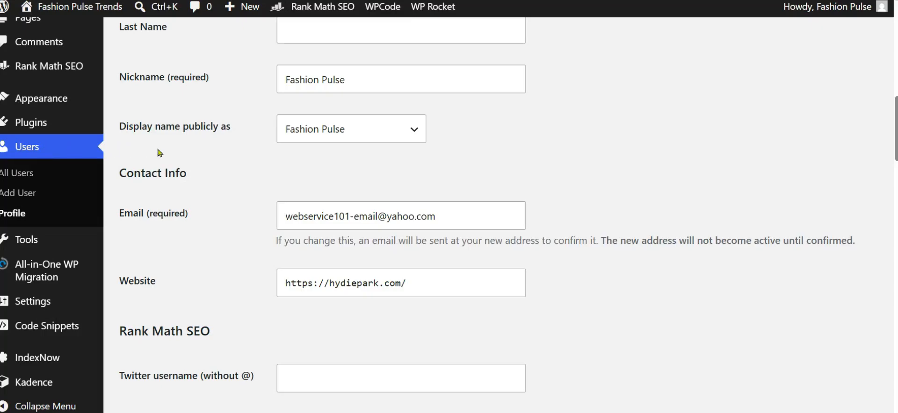
scroll(222, 99, down, 15)
scroll(223, 102, down, 2)
click(159, 182)
text(POR)
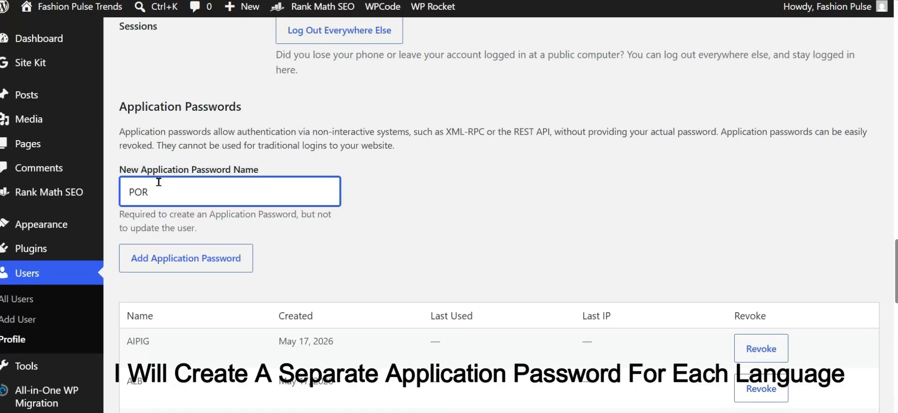
click(199, 250)
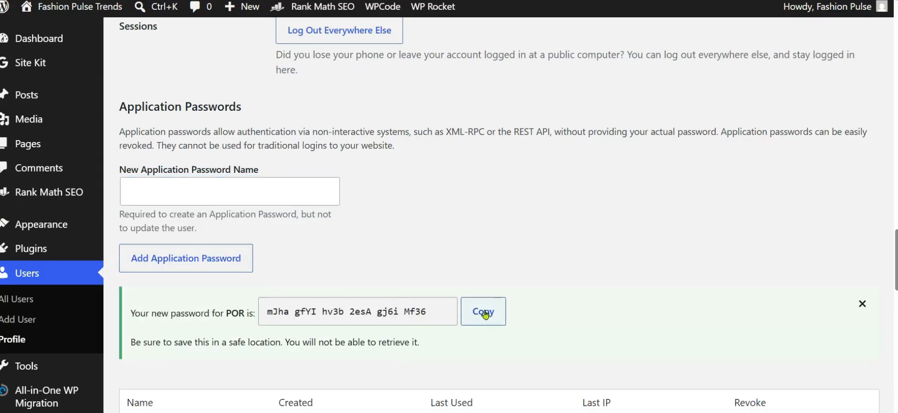
click(486, 315)
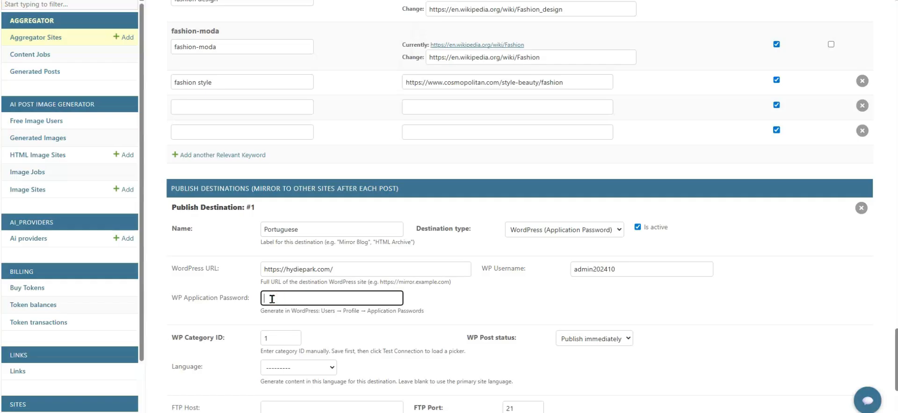
Step: Paste the new application password into the Portuguese destination's WP Application Password field
key(ctrl+v)
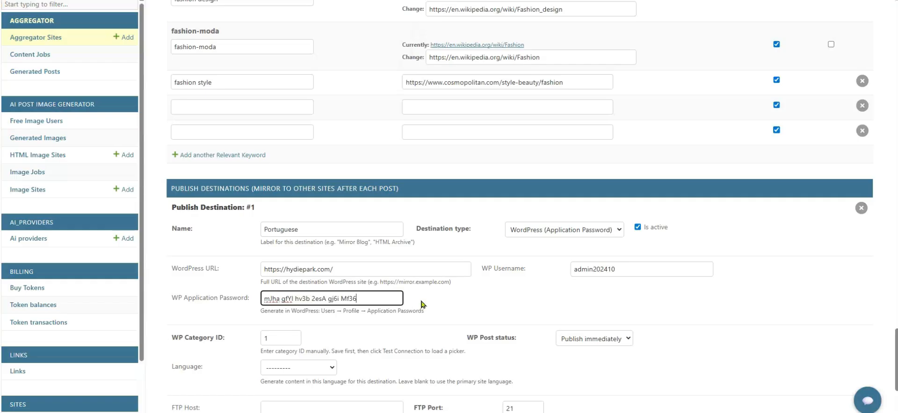
click(446, 298)
scroll(445, 298, up, 3)
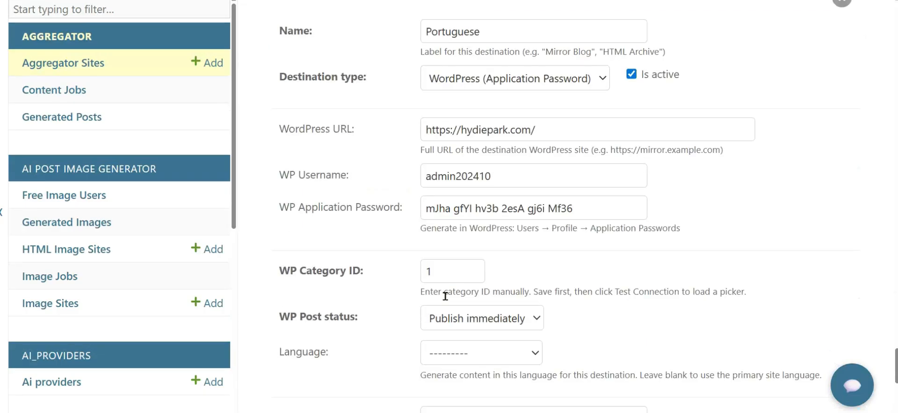
scroll(446, 296, down, 4)
scroll(533, 311, up, 3)
Step: Set the destination's content language to Portuguese
click(534, 311)
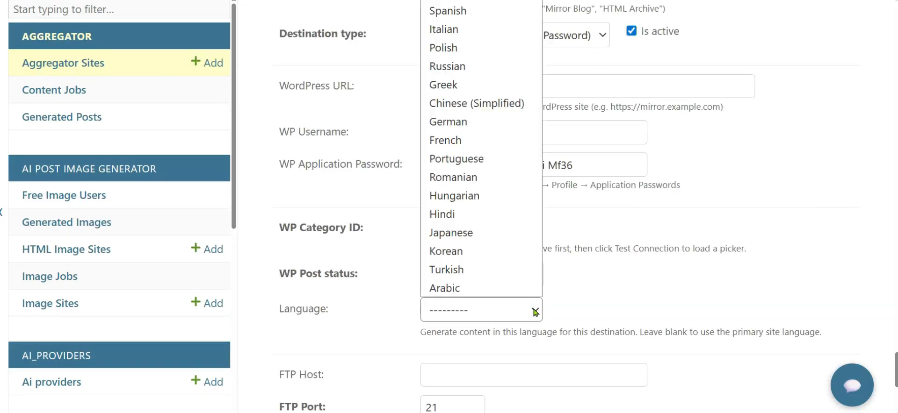
click(489, 159)
scroll(489, 158, down, 5)
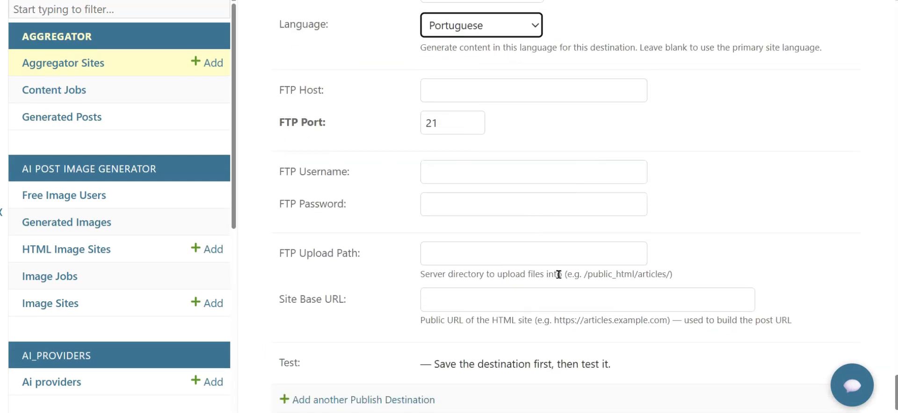
scroll(365, 338, down, 2)
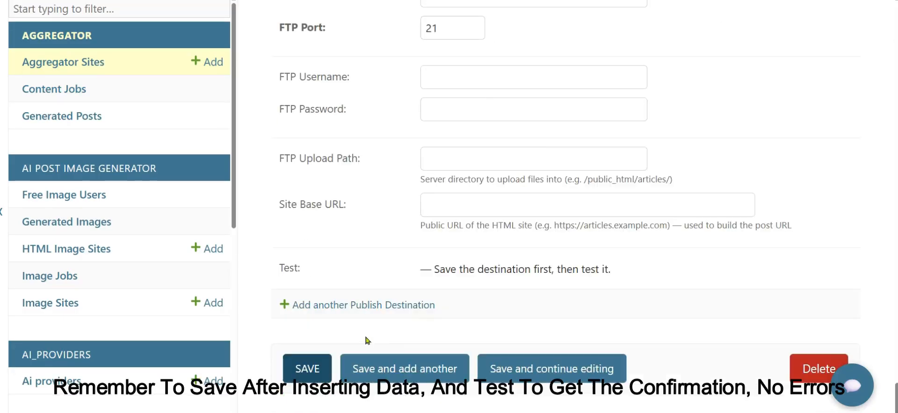
Step: Save hydiepark.com, then reopen its settings and scroll down to Publish Destinations
click(319, 364)
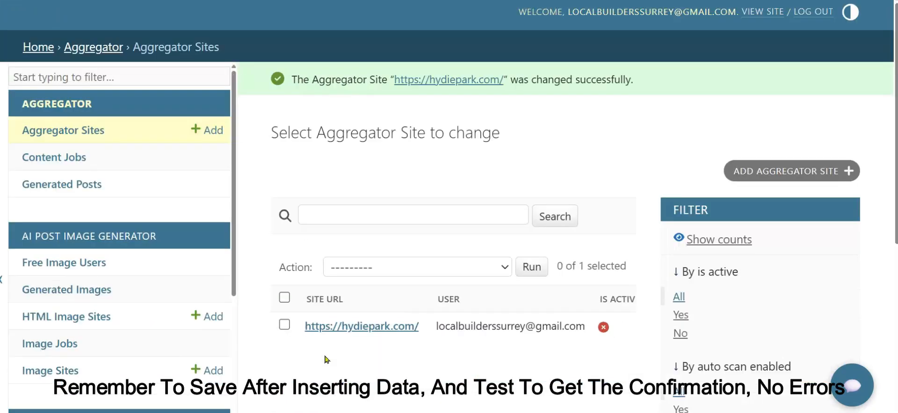
click(369, 327)
scroll(369, 331, down, 15)
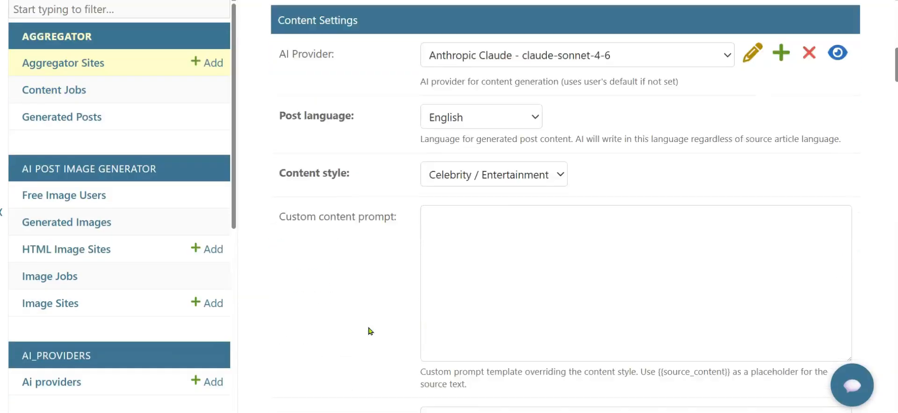
scroll(370, 331, down, 20)
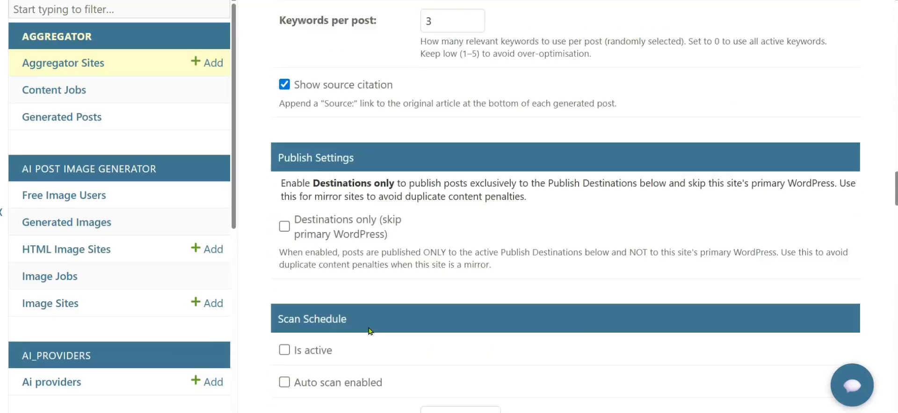
scroll(369, 331, down, 20)
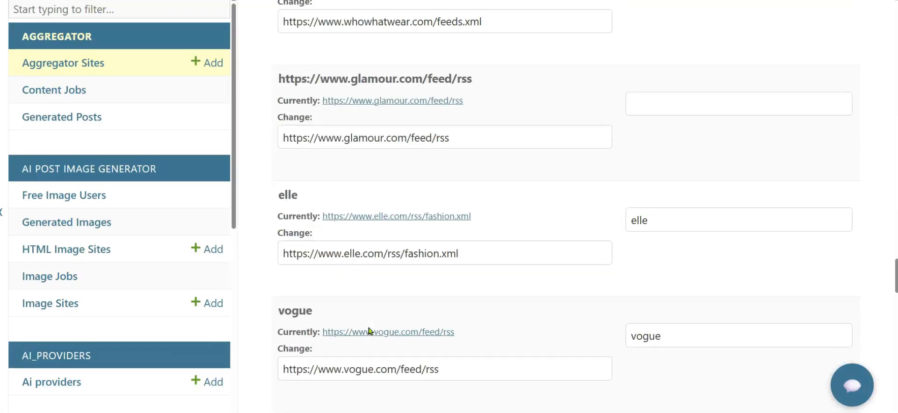
scroll(370, 331, down, 20)
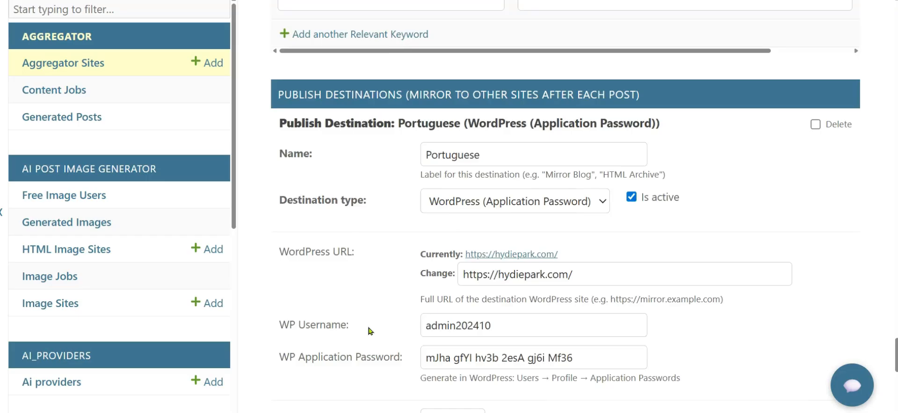
scroll(370, 330, down, 6)
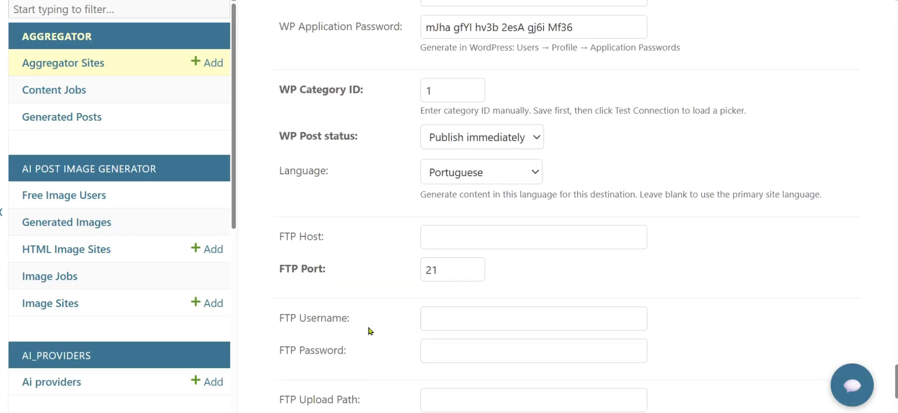
scroll(369, 331, down, 2)
Step: Check the Portuguese destination's WordPress connection and set its category to Portuguese - Moda e Estilo
scroll(407, 351, down, 2)
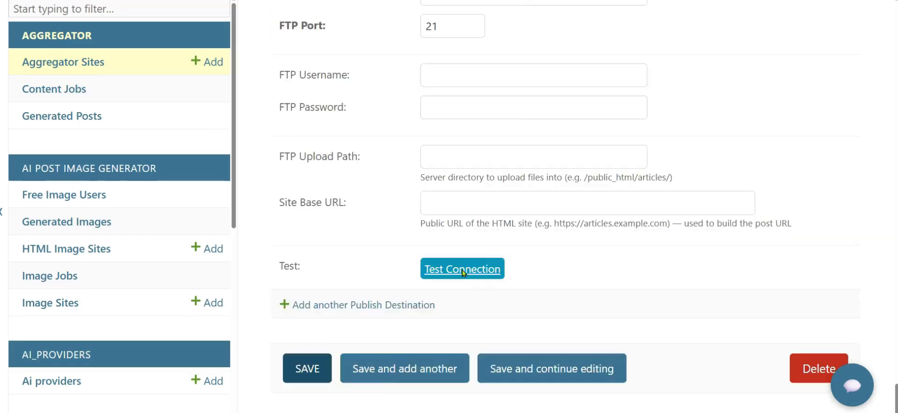
click(462, 270)
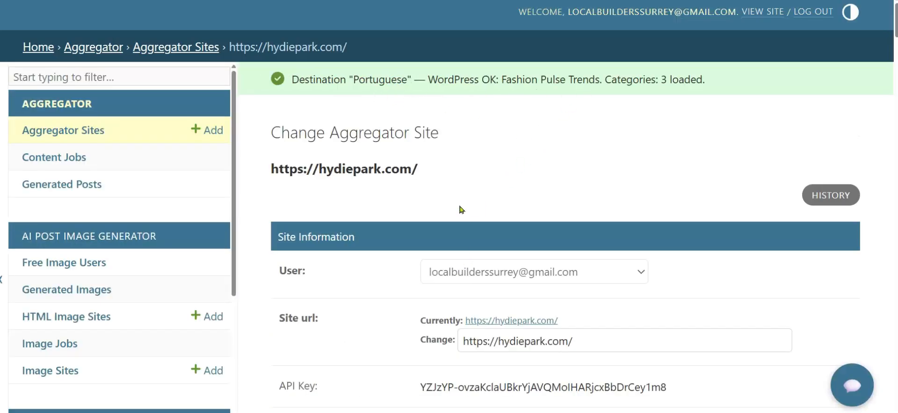
scroll(456, 209, down, 15)
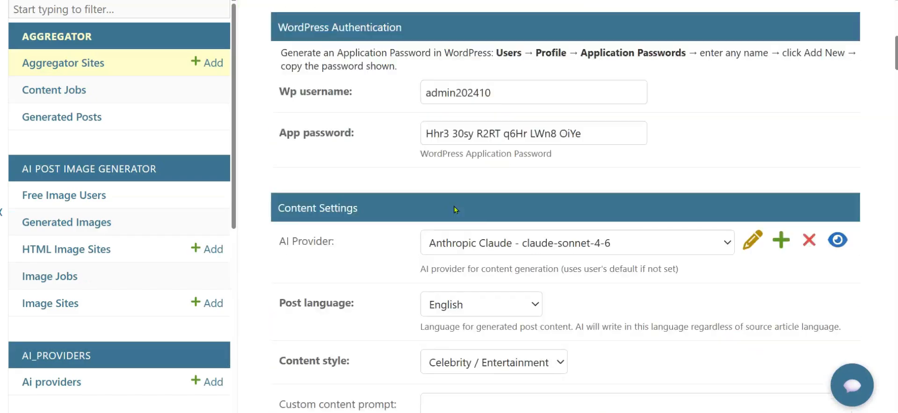
scroll(456, 209, down, 15)
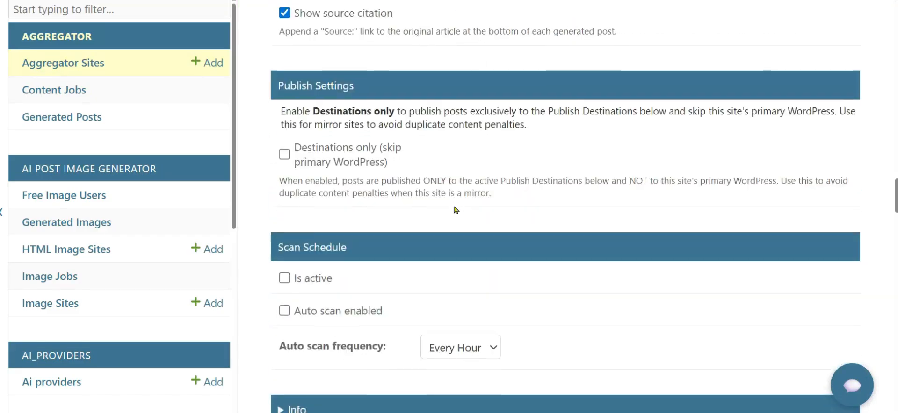
scroll(449, 213, down, 15)
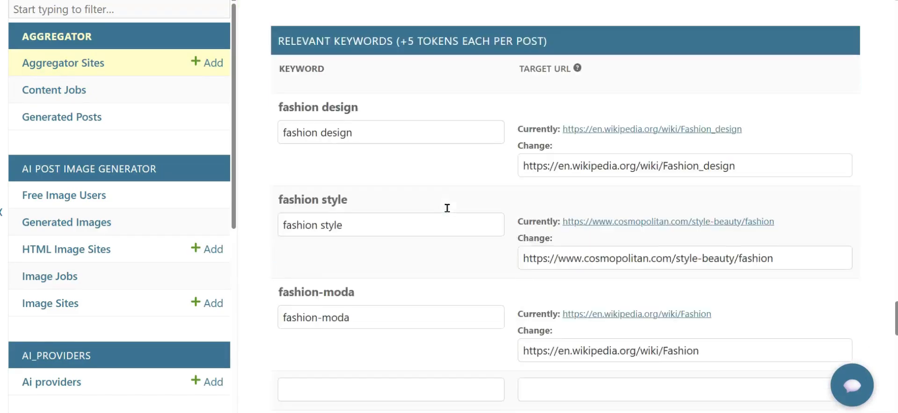
scroll(449, 213, down, 5)
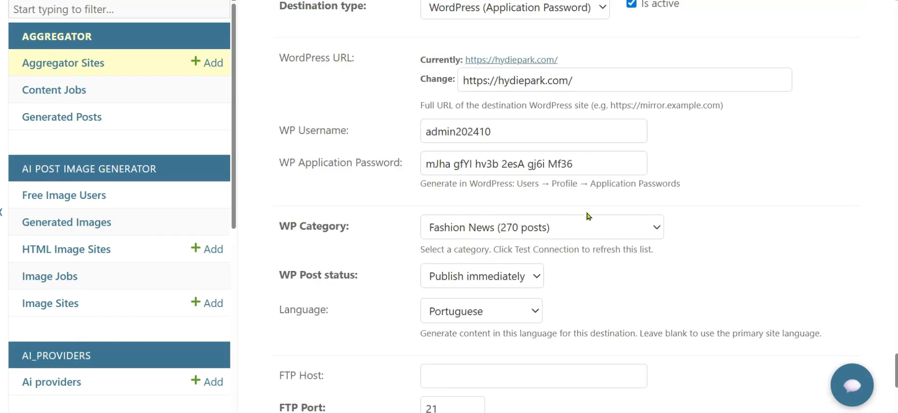
click(657, 229)
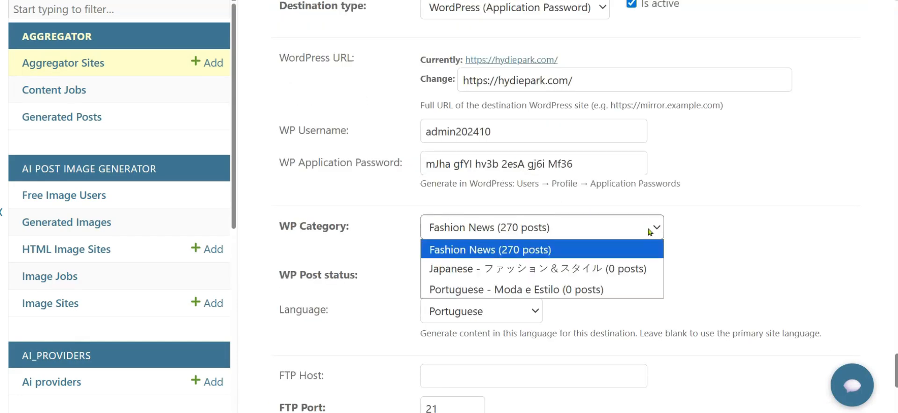
click(610, 288)
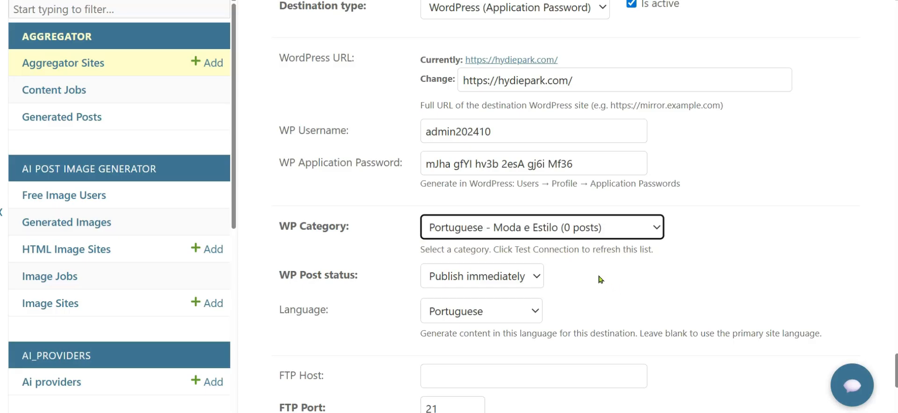
click(599, 277)
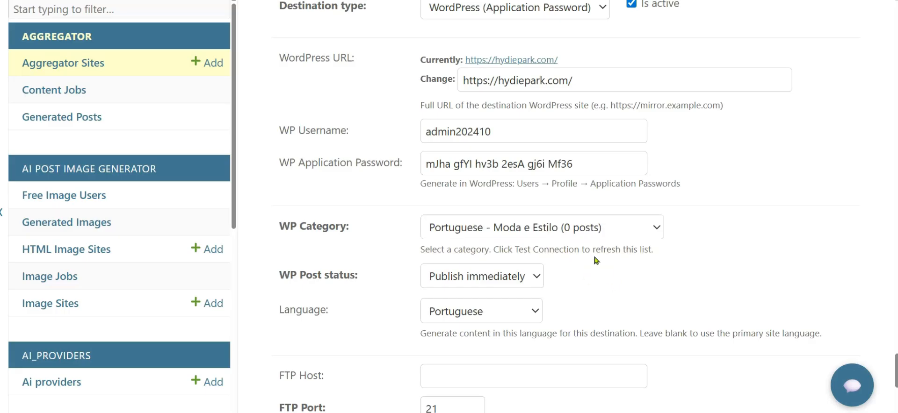
Step: Keep the WP post status as Publish immediately
click(539, 278)
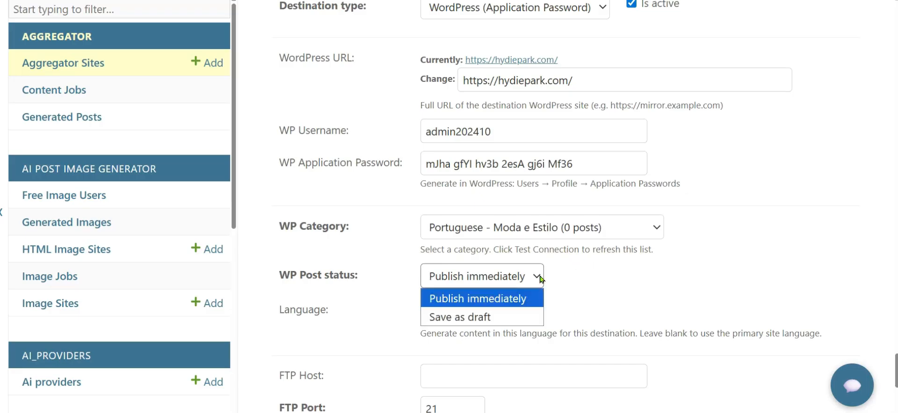
click(541, 278)
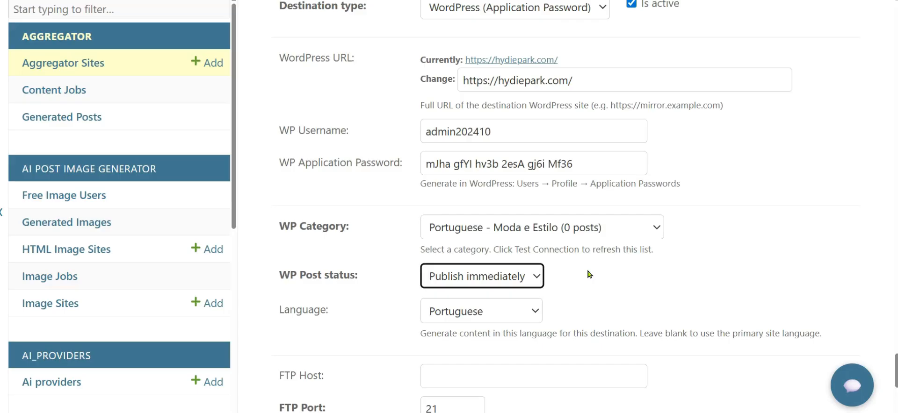
scroll(590, 275, down, 8)
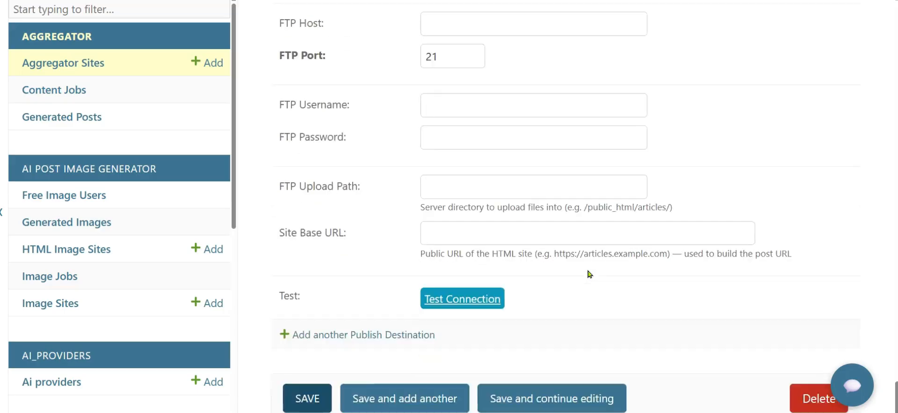
scroll(589, 275, down, 1)
Step: Add a second WordPress (Application Password) publish destination named Japanese
click(285, 308)
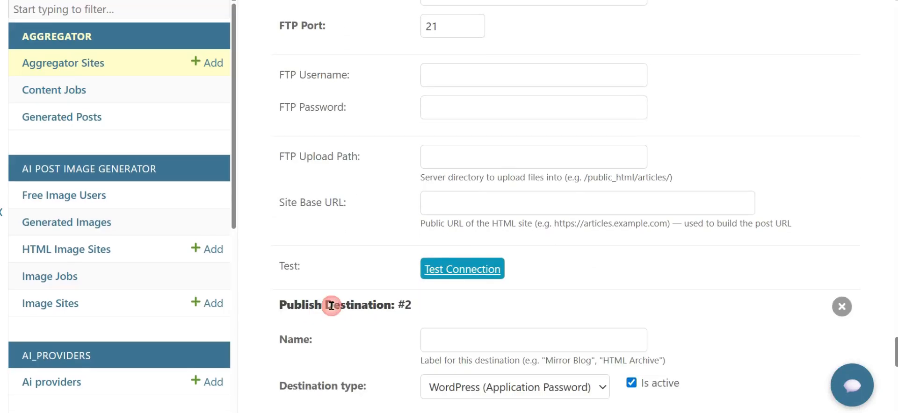
click(431, 338)
text(Japanese)
scroll(387, 293, down, 2)
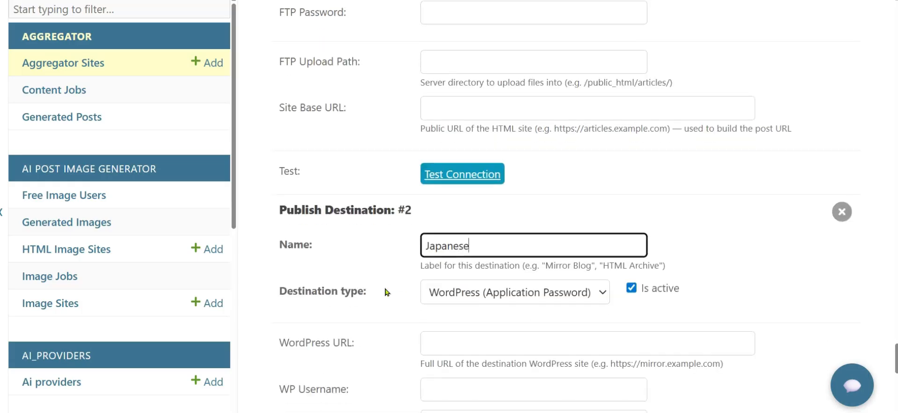
scroll(468, 281, down, 1)
click(602, 247)
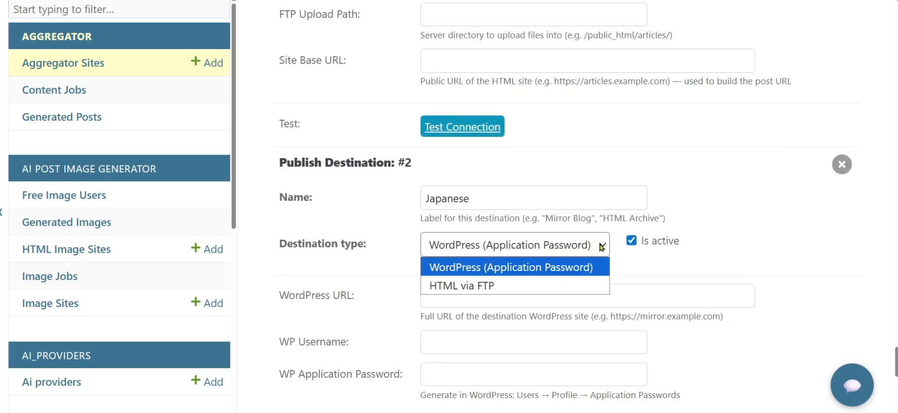
click(602, 247)
click(445, 295)
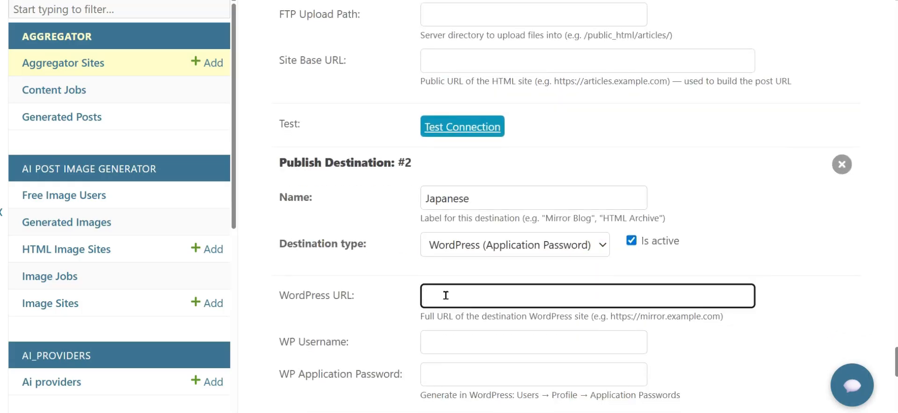
text(https://hydiepark.com/)
click(439, 340)
Step: Fill in the site's WordPress username for the Japanese destination
key(ctrl+v)
click(449, 374)
scroll(711, 265, down, 1)
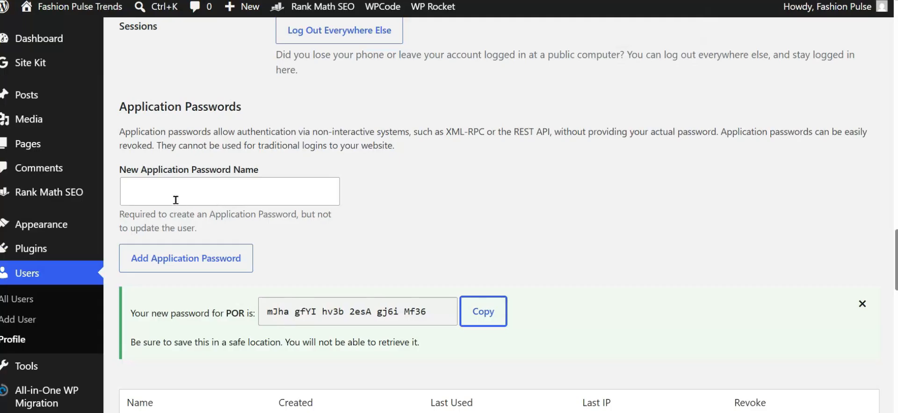
Step: Generate a WordPress application password named JAP and copy it
click(174, 199)
text(JAP)
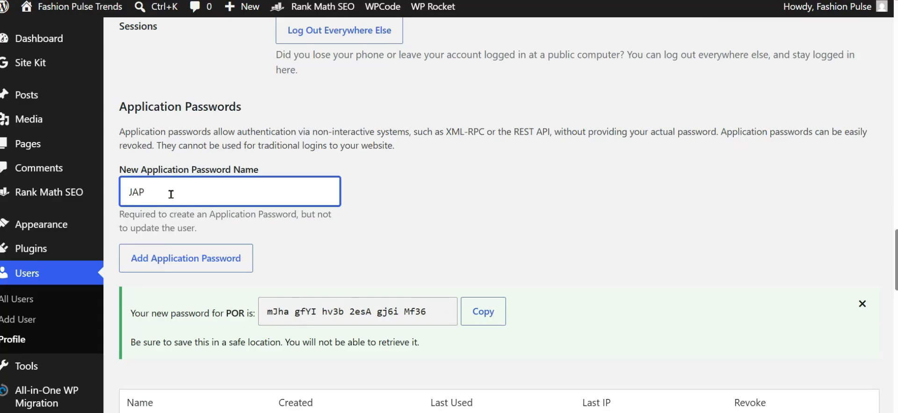
click(202, 257)
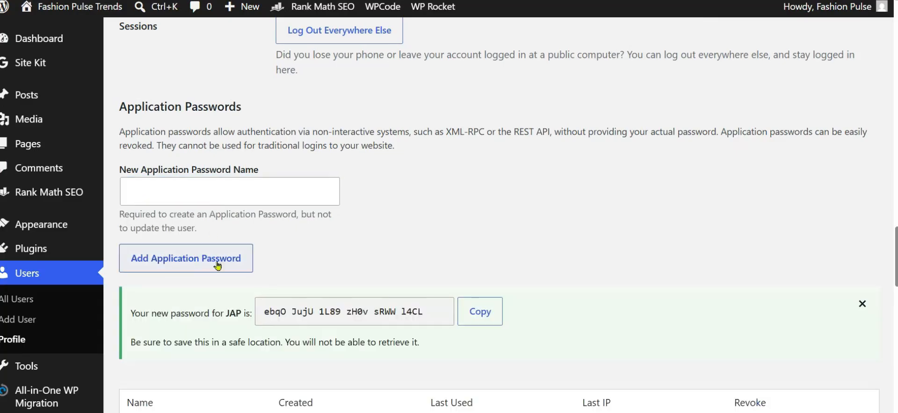
click(479, 312)
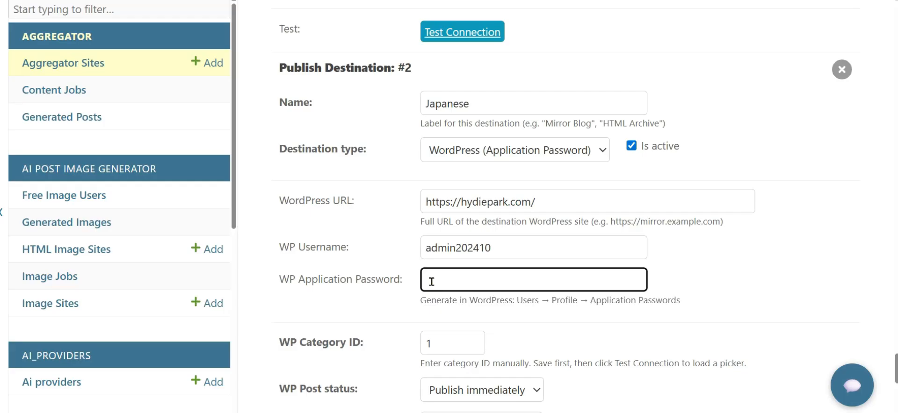
Step: Paste the WordPress application password and set the destination's content language to Japanese
key(ctrl+v)
scroll(672, 283, down, 3)
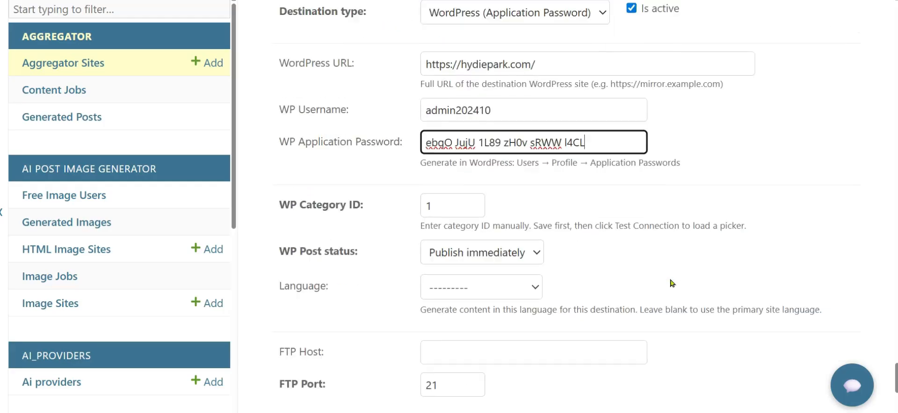
scroll(672, 283, down, 1)
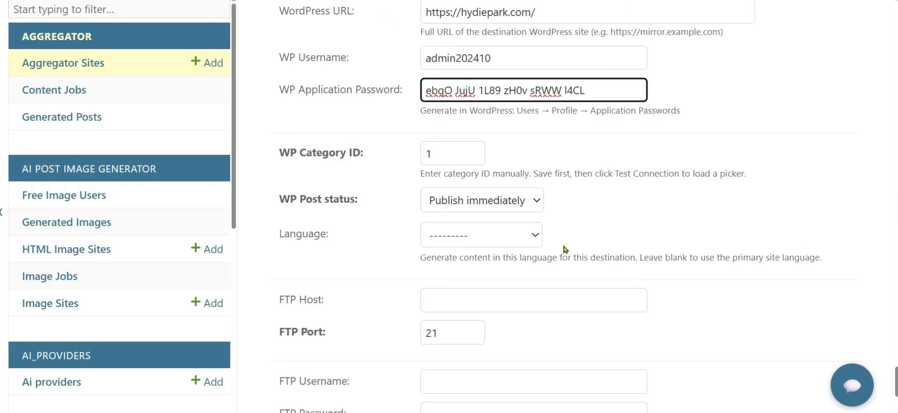
click(539, 236)
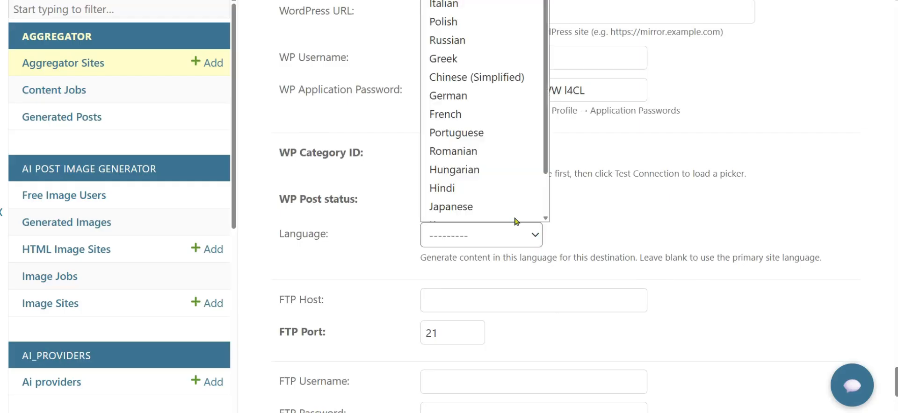
click(475, 201)
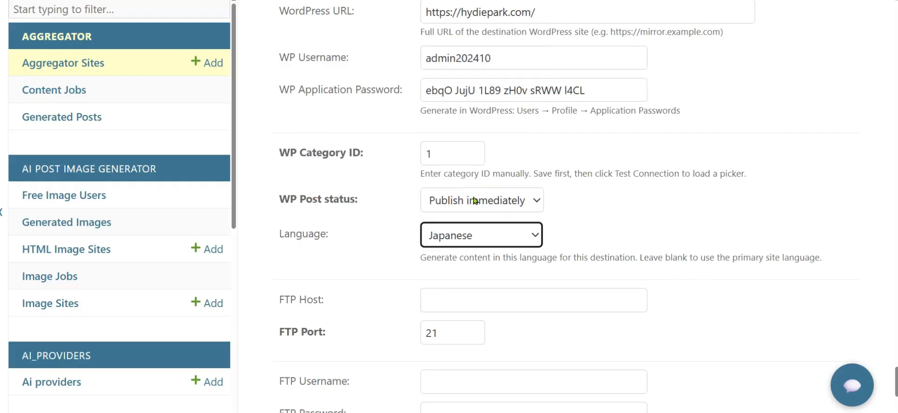
scroll(600, 225, down, 4)
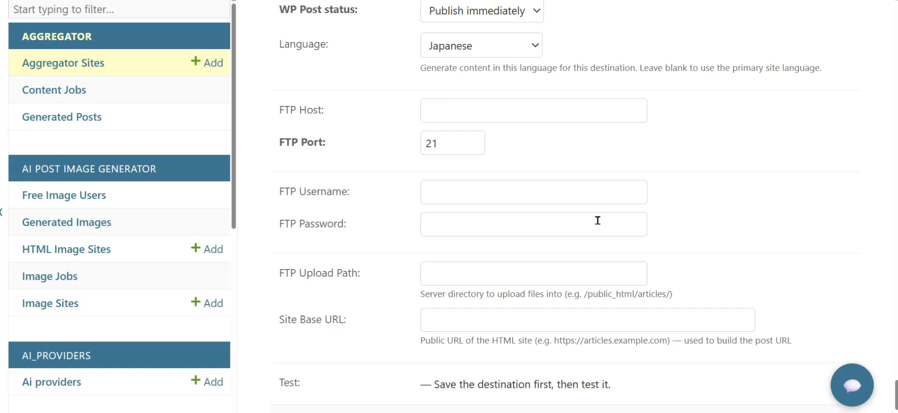
scroll(597, 220, down, 2)
scroll(536, 298, up, 10)
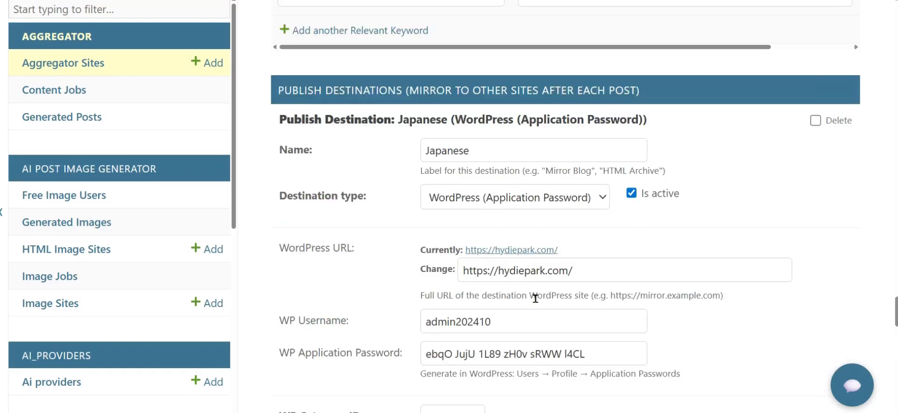
scroll(535, 298, down, 8)
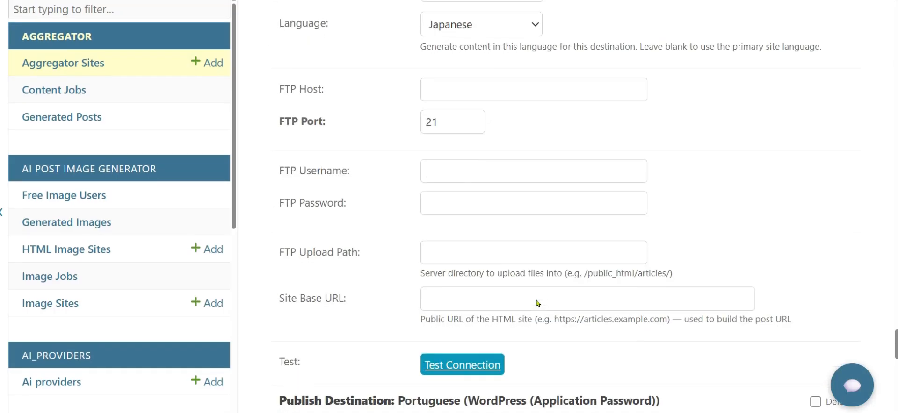
scroll(537, 303, down, 3)
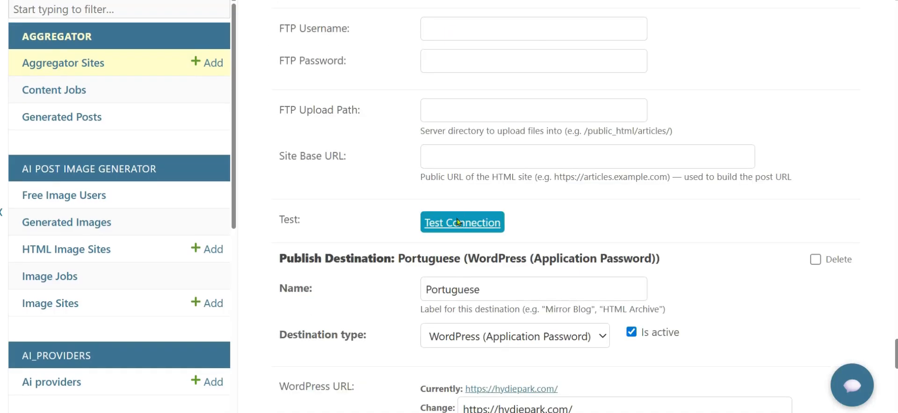
Step: Test the WordPress connection and choose the category Japanese - ファッション＆スタイル
click(459, 222)
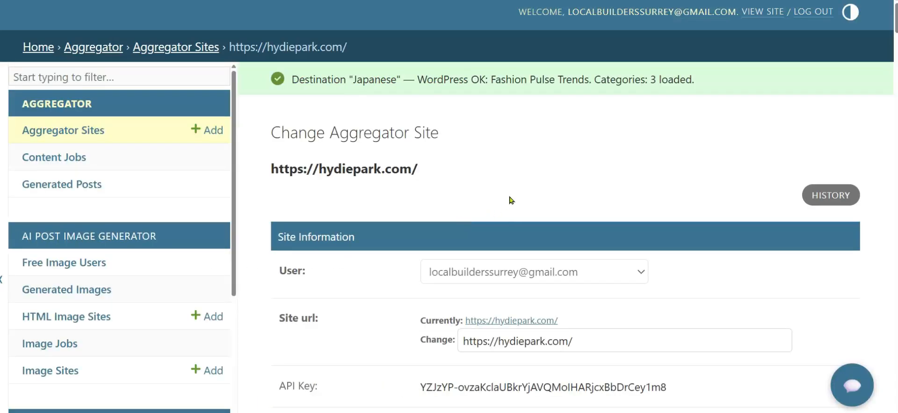
scroll(538, 188, down, 10)
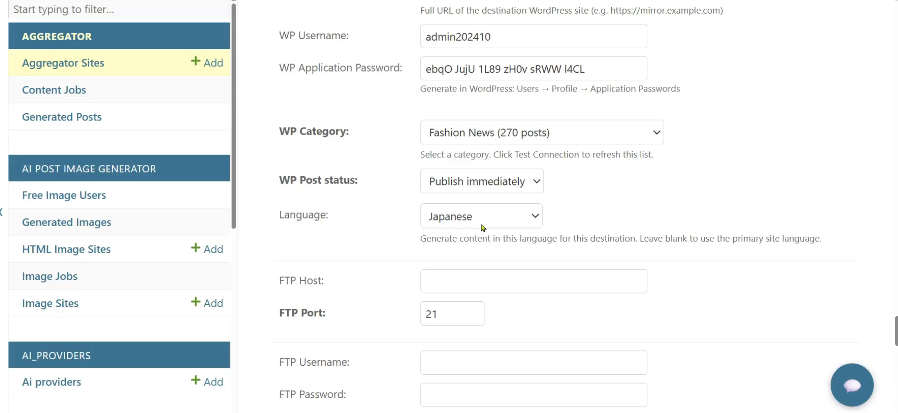
click(655, 135)
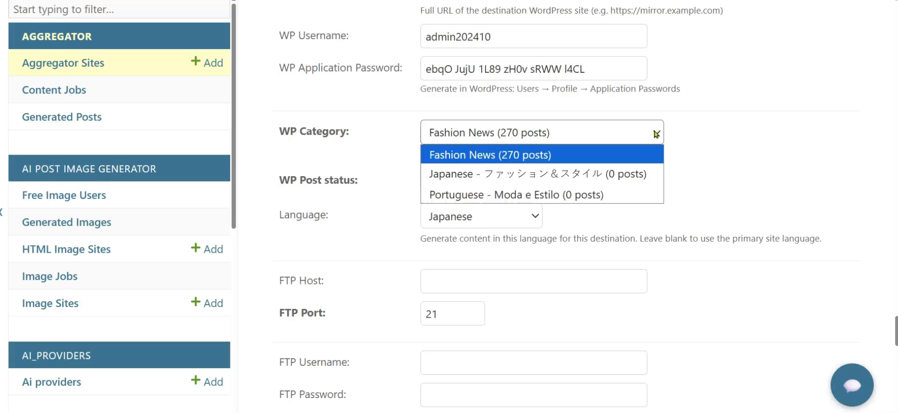
click(636, 174)
Step: Save the aggregator site settings and reopen the hydiepark.com site
scroll(637, 168, down, 10)
scroll(407, 223, down, 12)
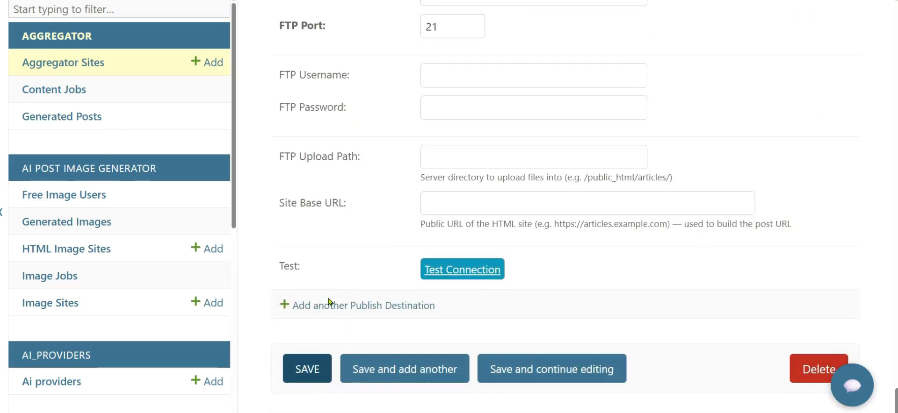
click(304, 369)
scroll(337, 299, down, 4)
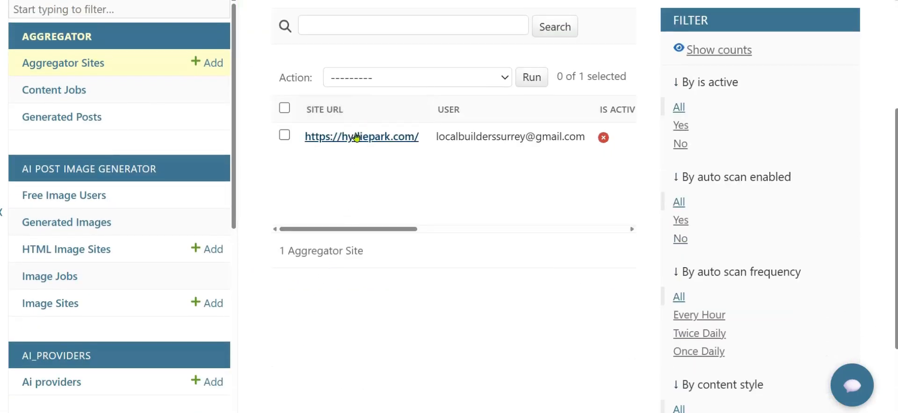
click(357, 136)
Step: Tick Is active and Auto scan enabled under Scan Schedule for hydiepark.com, and save
scroll(317, 248, down, 15)
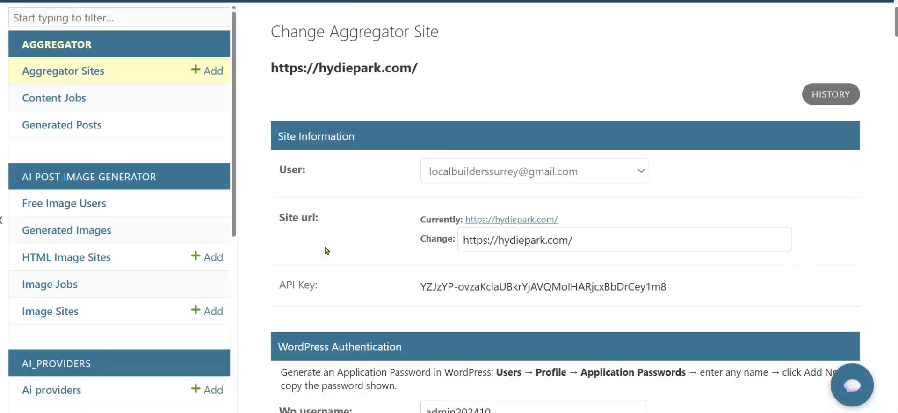
scroll(327, 251, down, 10)
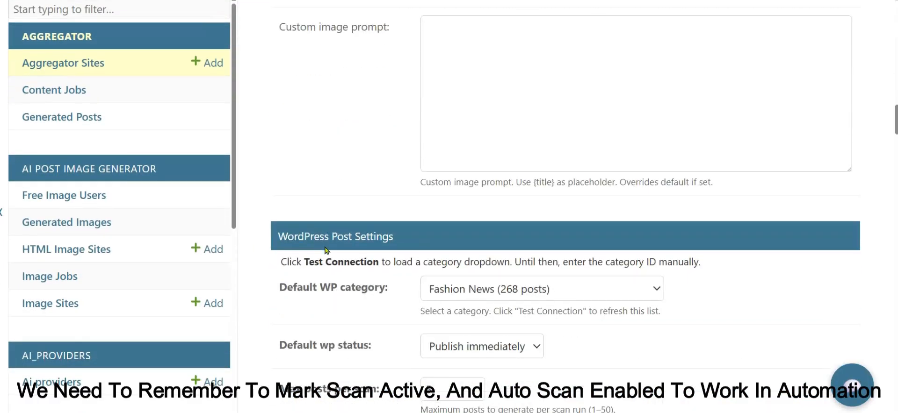
scroll(326, 250, down, 10)
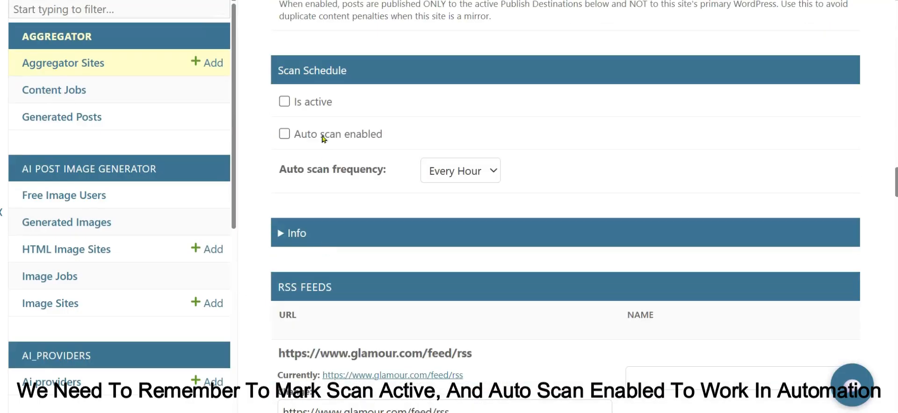
click(284, 101)
click(285, 134)
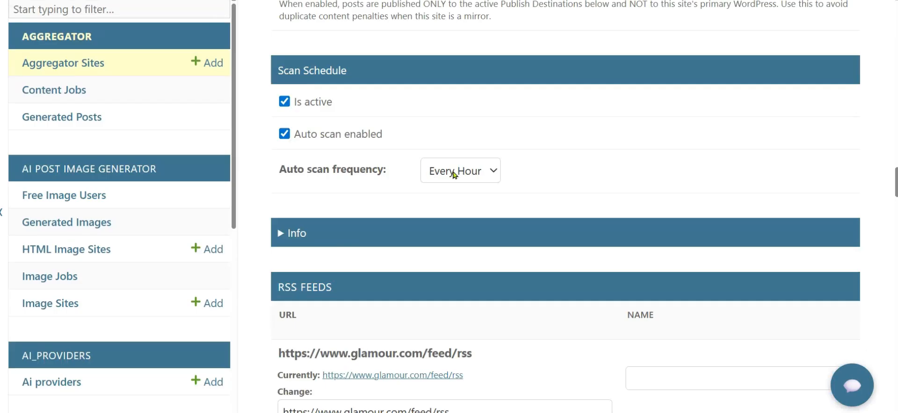
scroll(435, 187, down, 15)
click(313, 363)
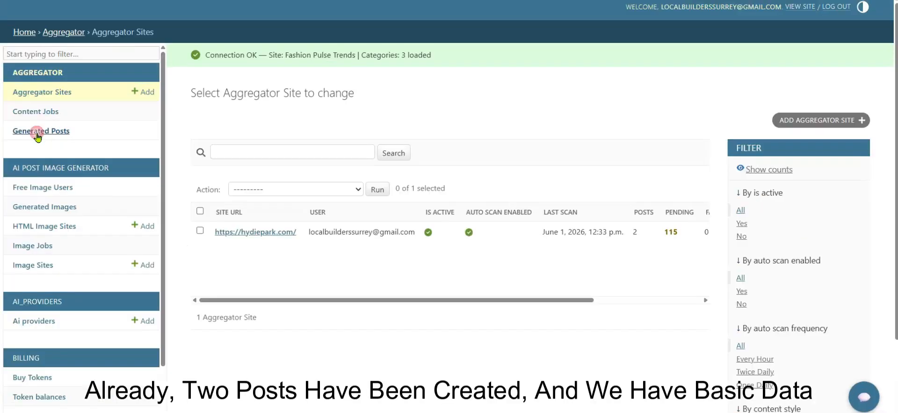
Step: Browse the Generated Posts, Content Jobs and Aggregator Sites lists
click(37, 133)
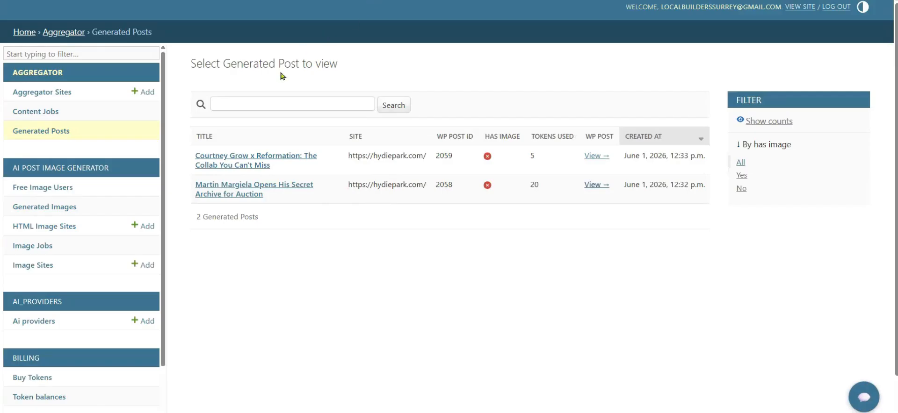
click(43, 112)
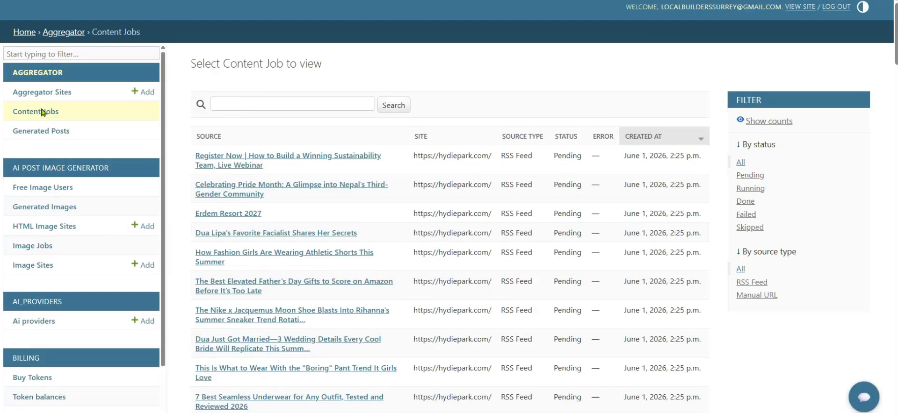
click(56, 130)
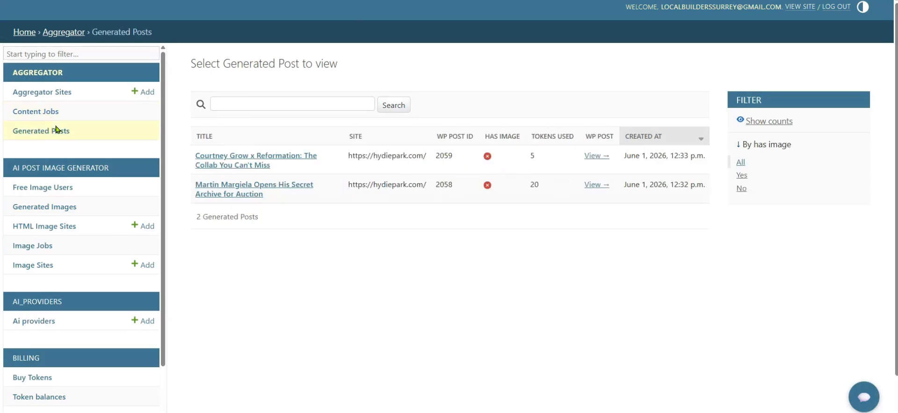
click(49, 92)
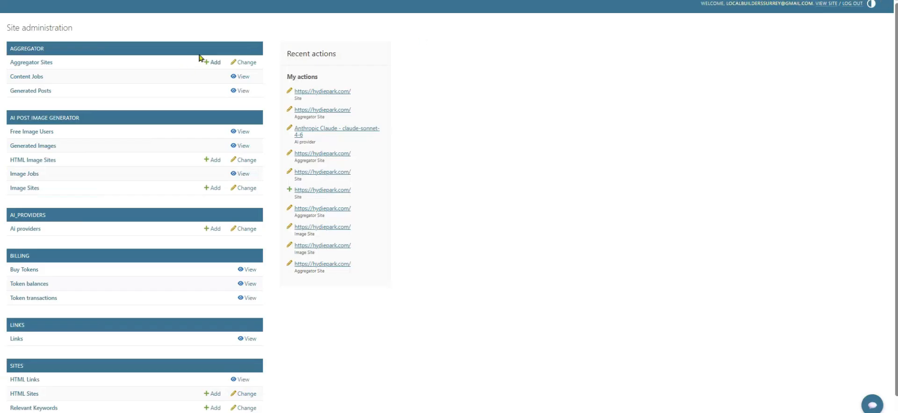
Step: Check Aggregator Sites, then review the 29 hydiepark.com posts in Generated Posts
click(42, 62)
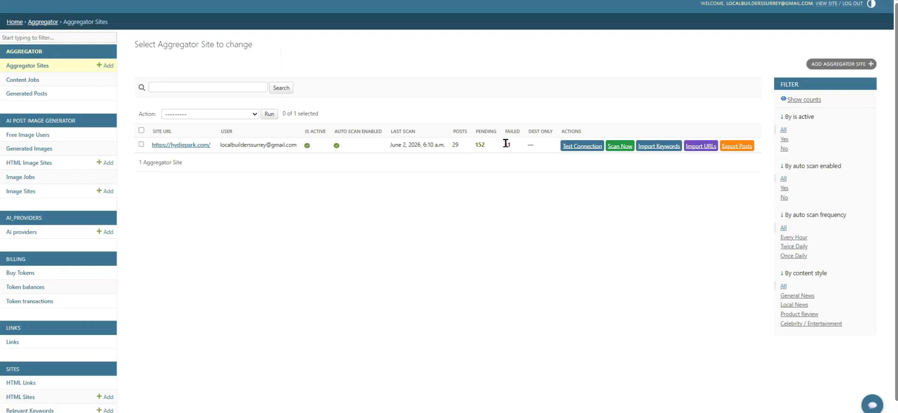
click(37, 95)
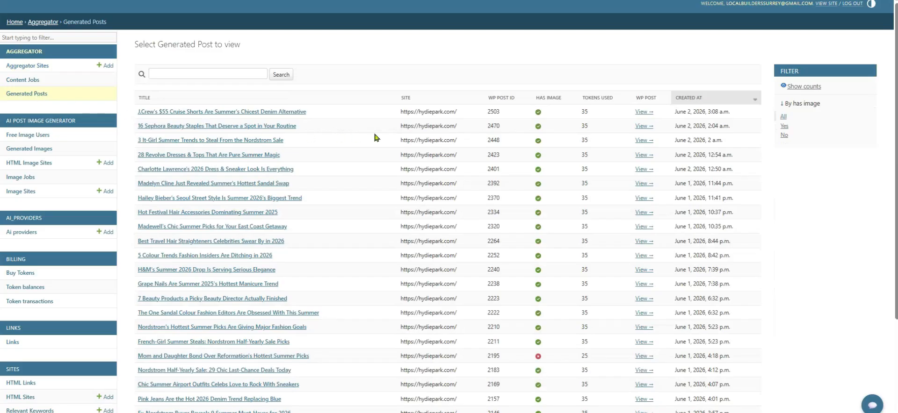
scroll(376, 138, down, 3)
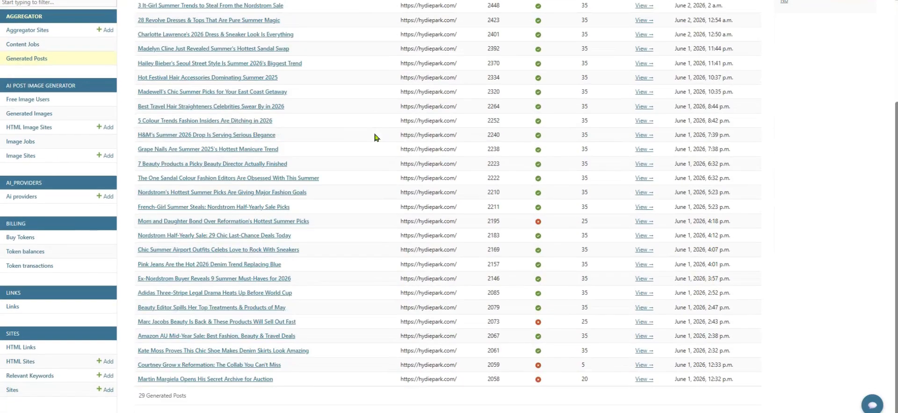
scroll(376, 138, up, 3)
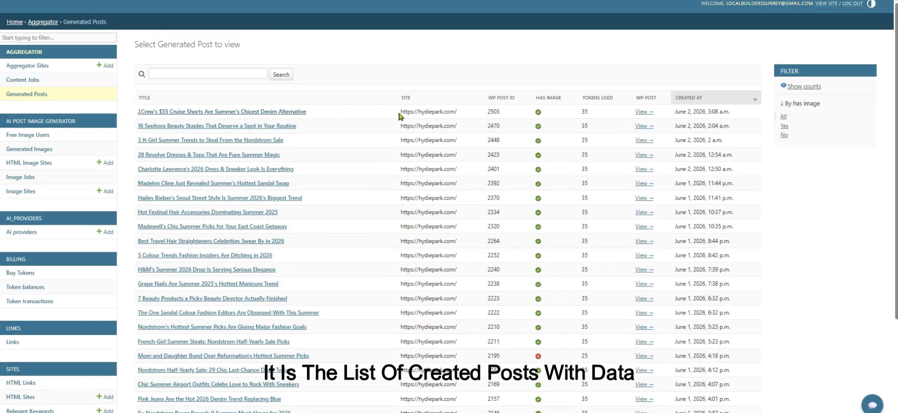
Step: Read through the published J.Crew cruise shorts post with its AI featured image and keyword links
click(643, 113)
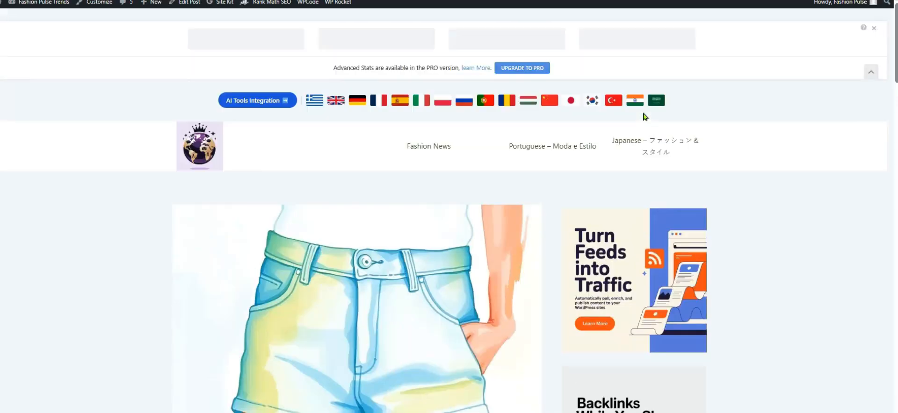
scroll(643, 116, down, 7)
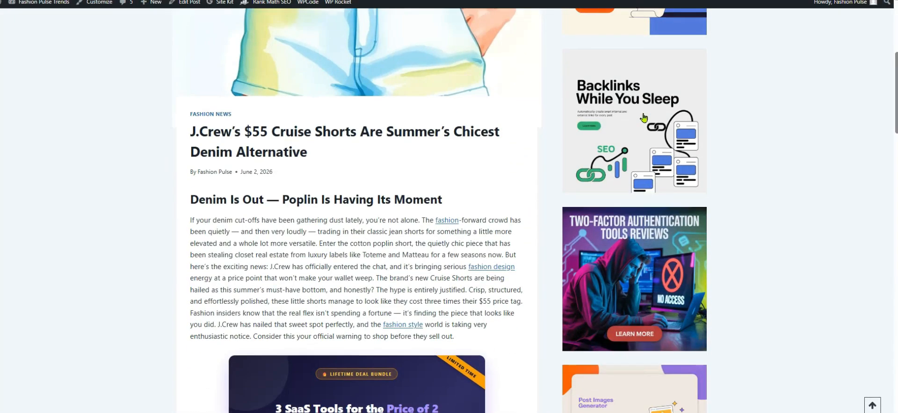
scroll(644, 117, down, 8)
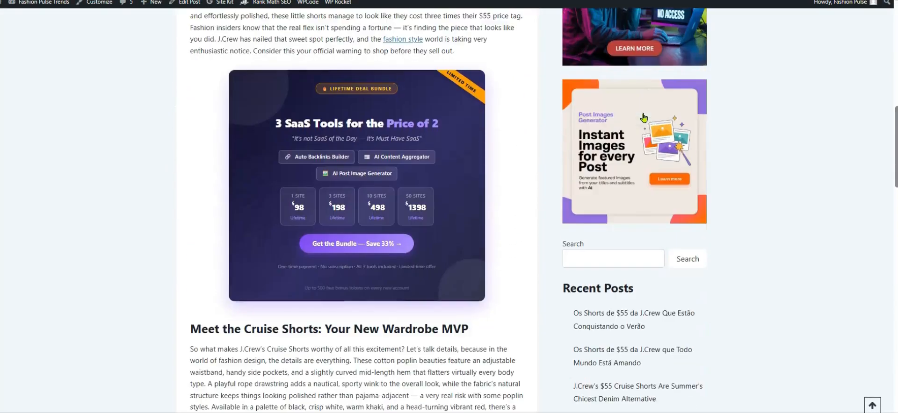
scroll(643, 113, down, 5)
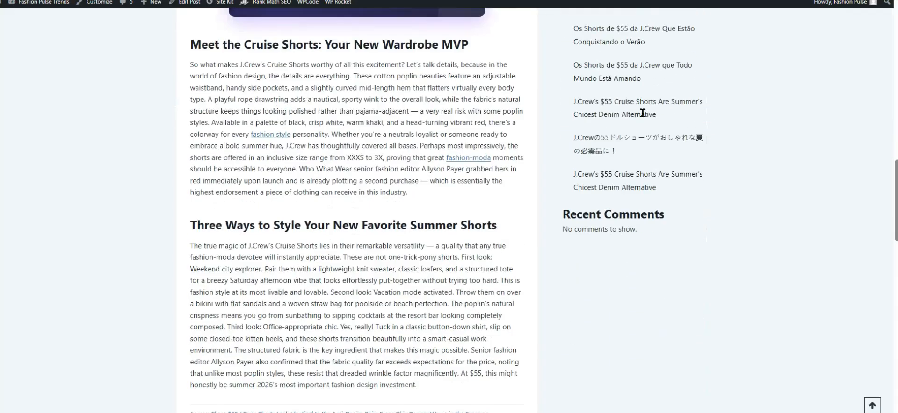
scroll(643, 113, down, 2)
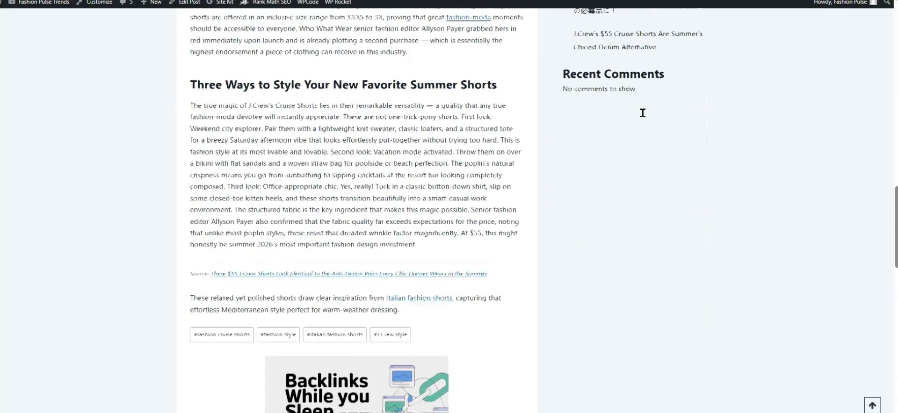
scroll(644, 117, down, 1)
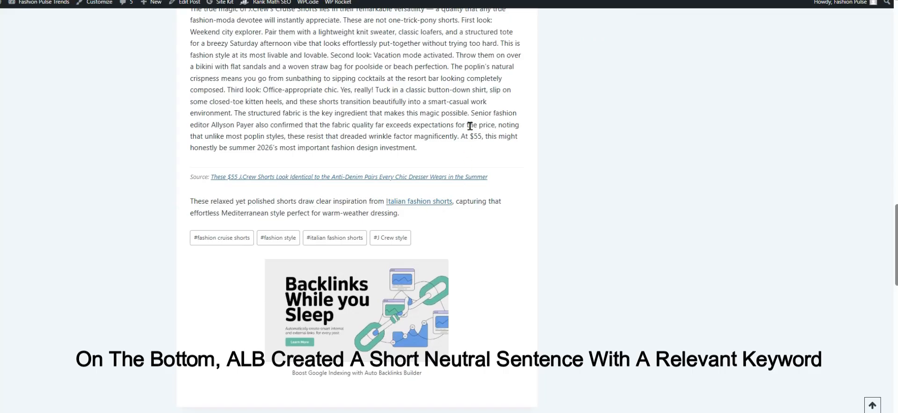
scroll(470, 125, up, 2)
scroll(470, 126, up, 3)
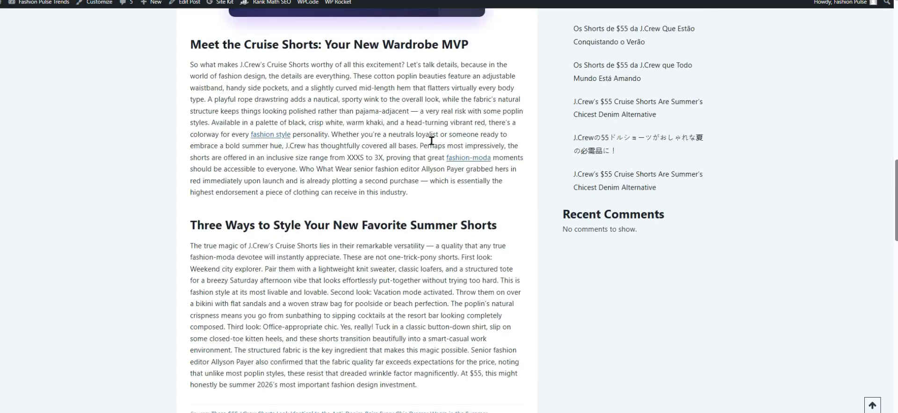
scroll(431, 140, up, 8)
scroll(431, 140, up, 1)
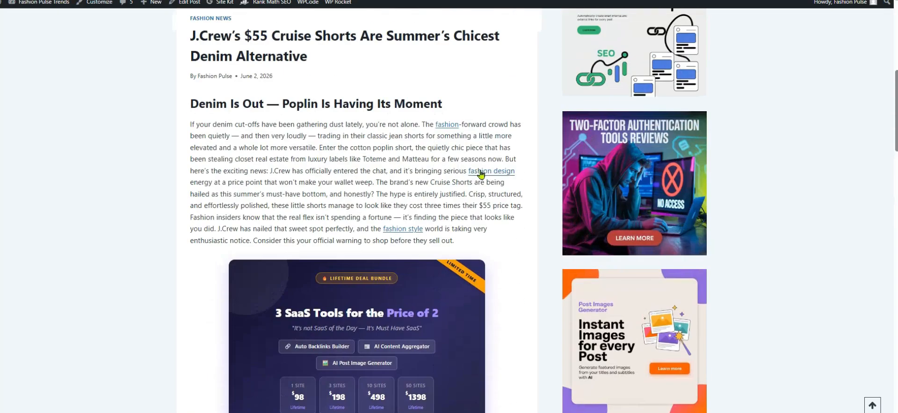
scroll(394, 159, up, 8)
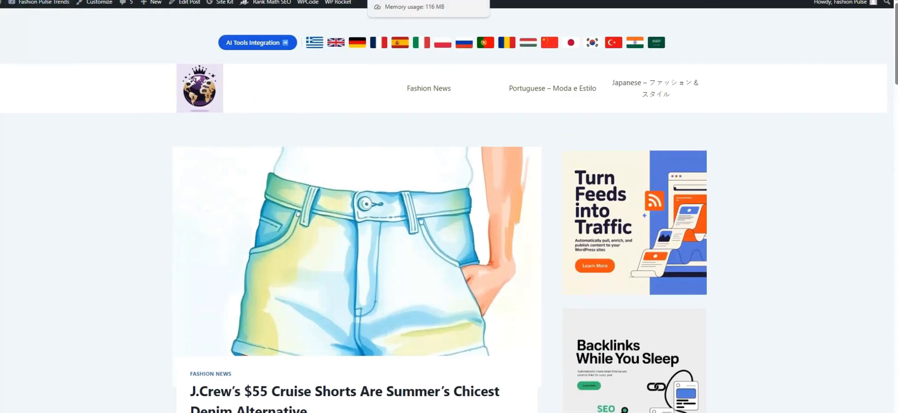
click(406, 0)
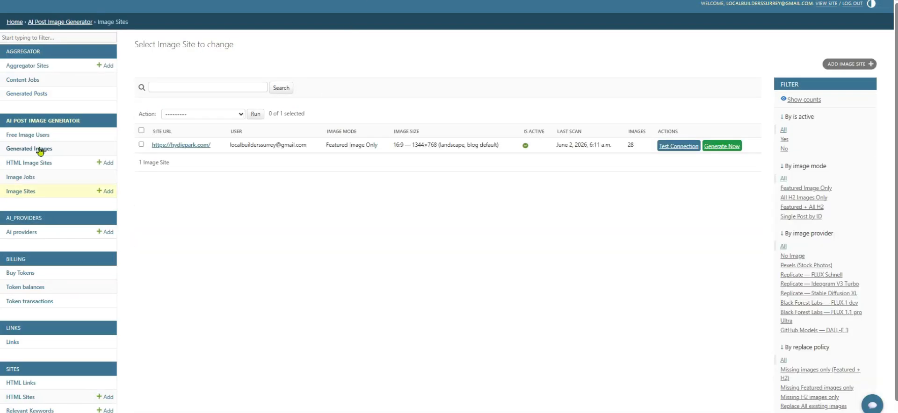
Step: Review the 28 generated featured images and preview one street-scene illustration
click(37, 149)
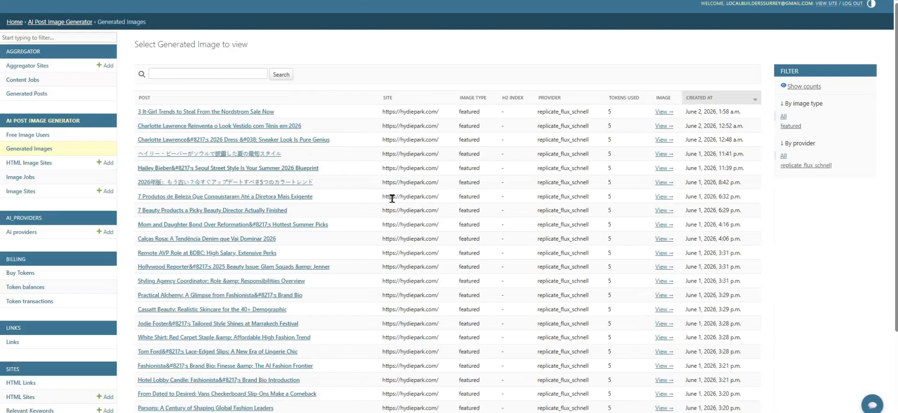
scroll(392, 198, down, 3)
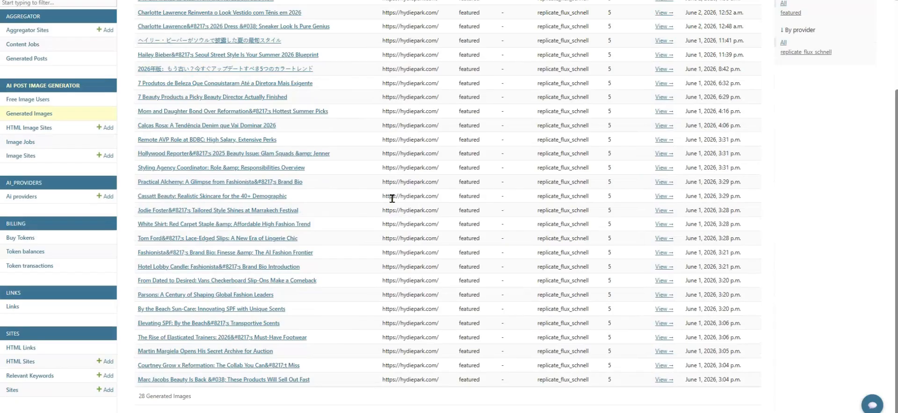
scroll(392, 199, up, 3)
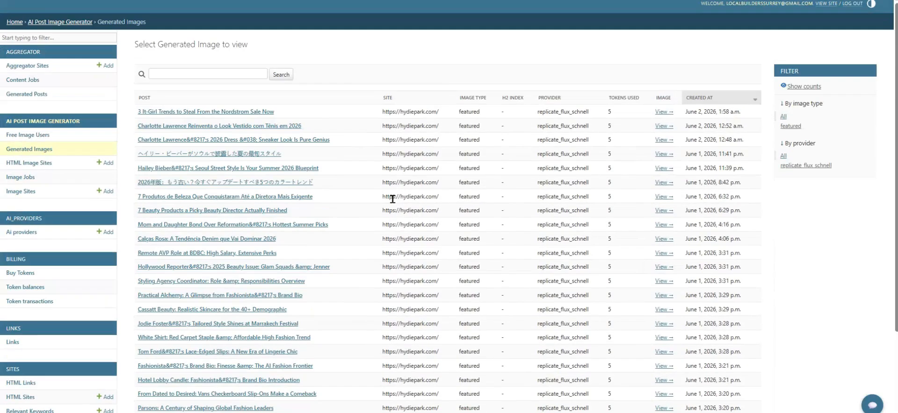
click(665, 170)
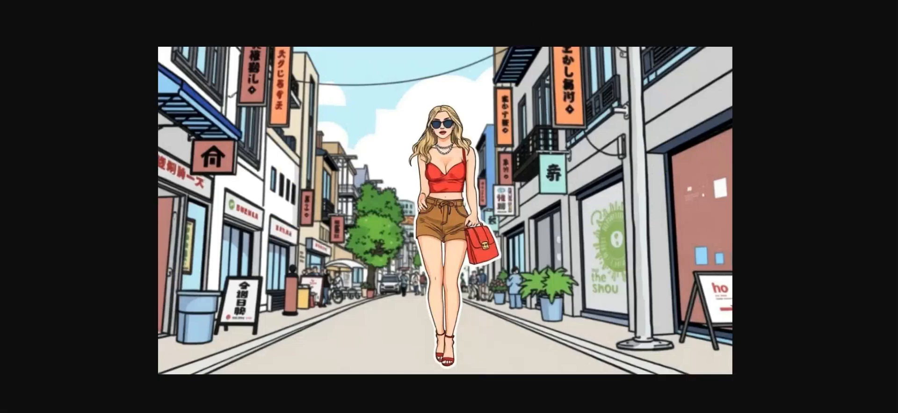
click(439, 1)
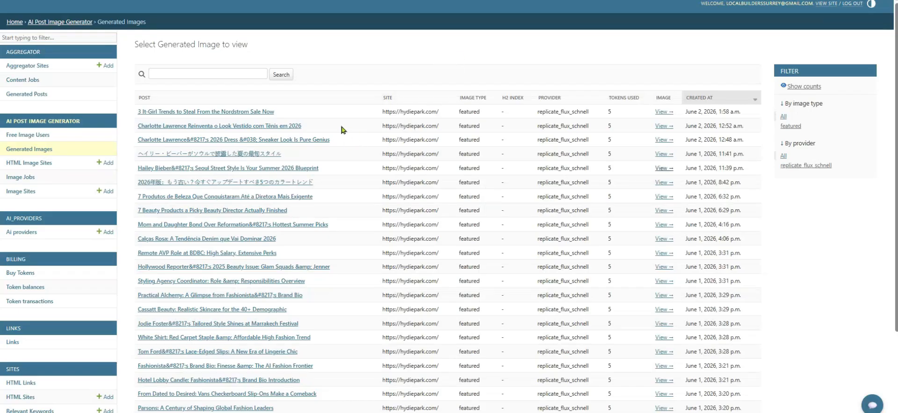
click(21, 192)
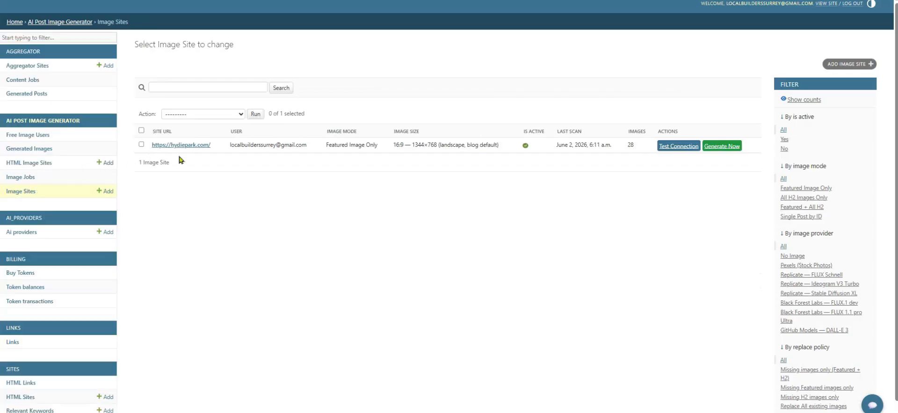
Step: Open the hydiepark.com image site settings and zoom the page in two steps
click(185, 145)
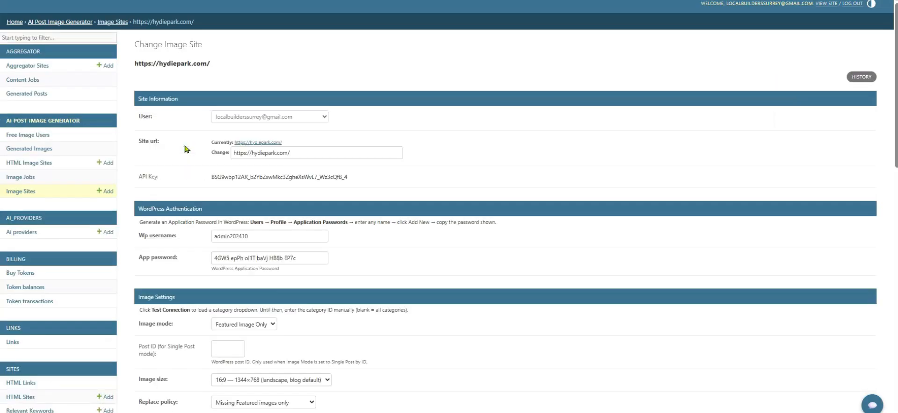
scroll(186, 149, down, 3)
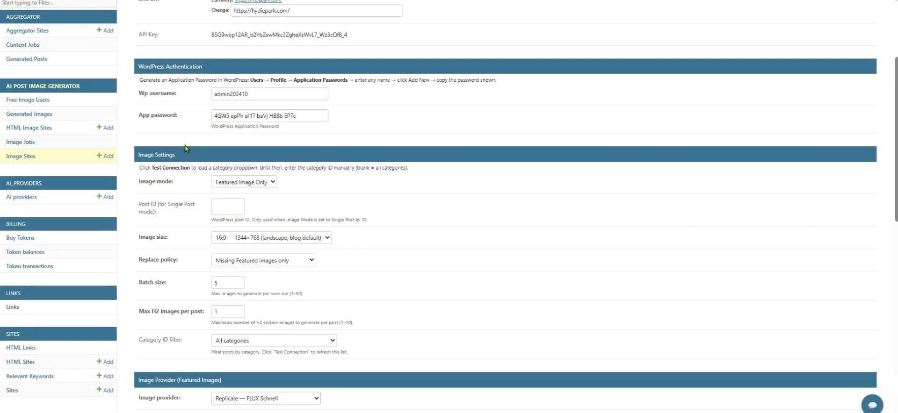
scroll(283, 239, down, 1)
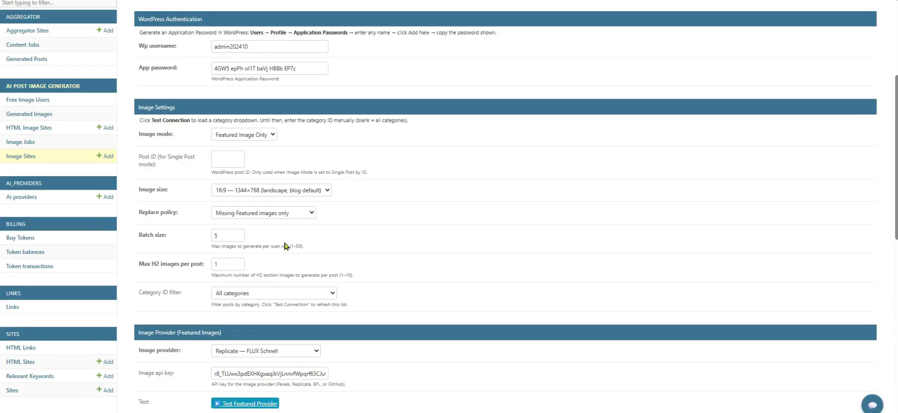
scroll(257, 246, down, 10)
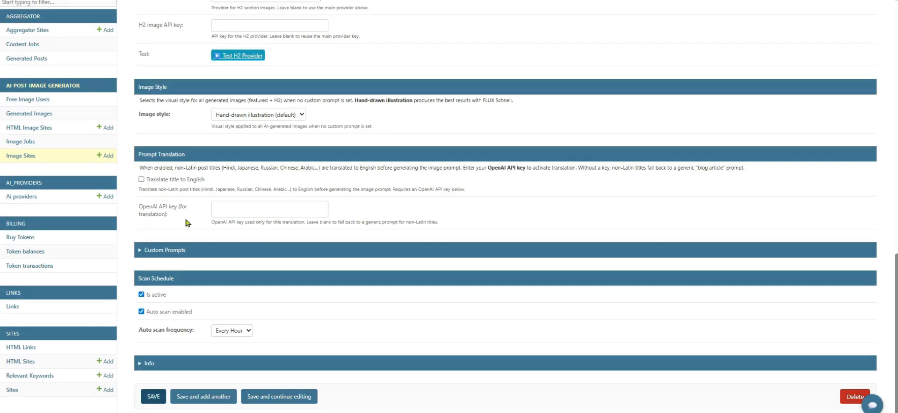
key(ctrl+plus)
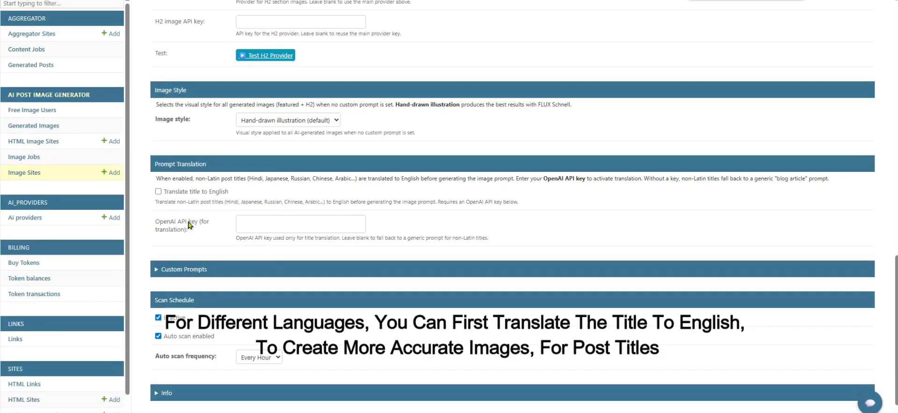
key(ctrl+plus)
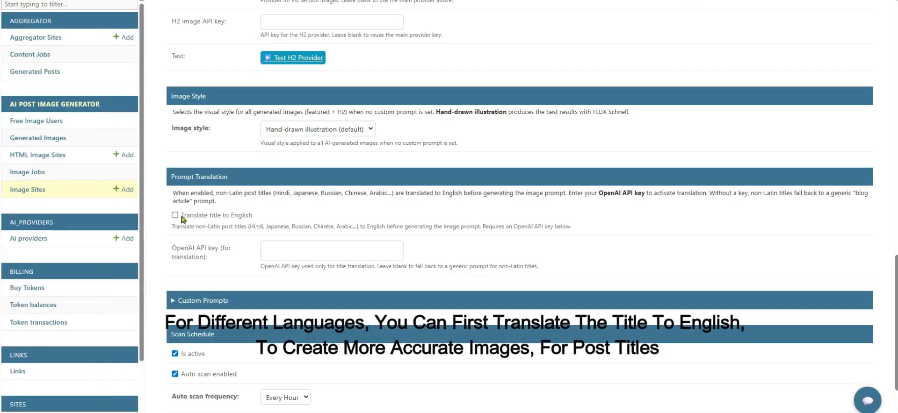
Step: Paste the OpenAI API key, enable 'Translate title to English', and save
click(284, 248)
key(ctrl+v)
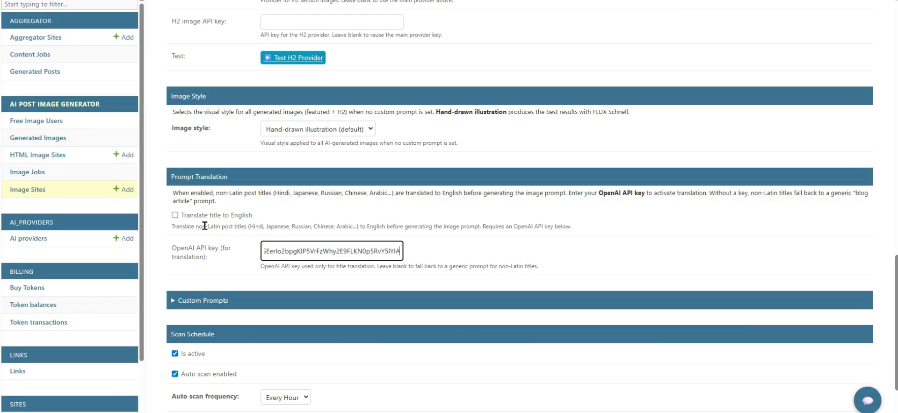
click(174, 216)
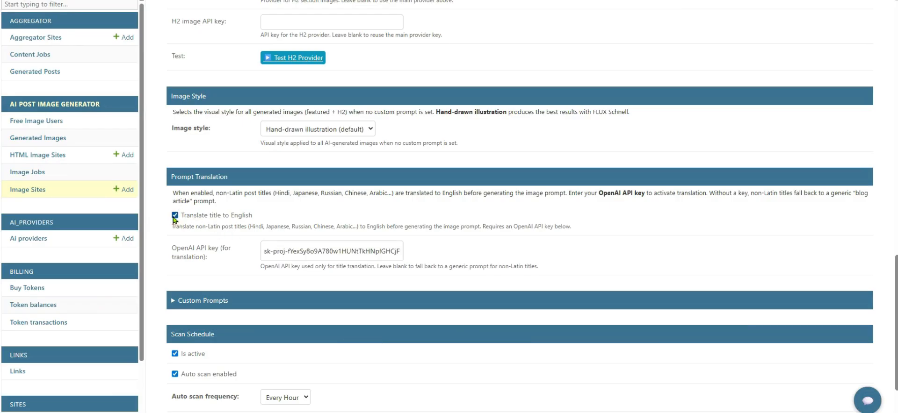
scroll(196, 244, down, 2)
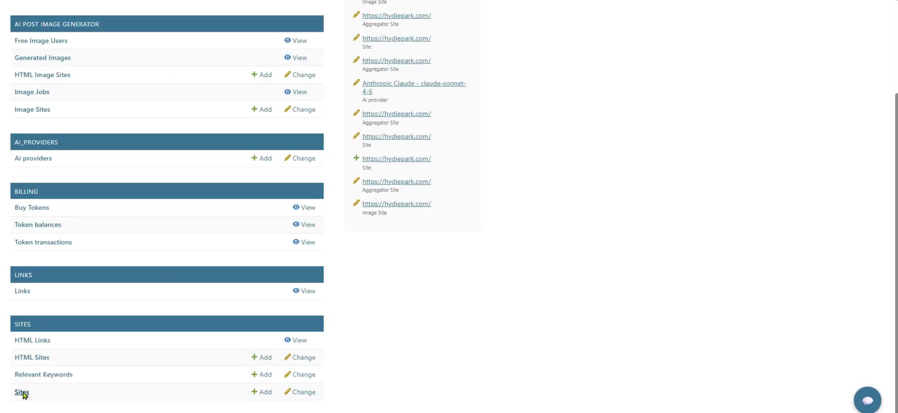
click(20, 391)
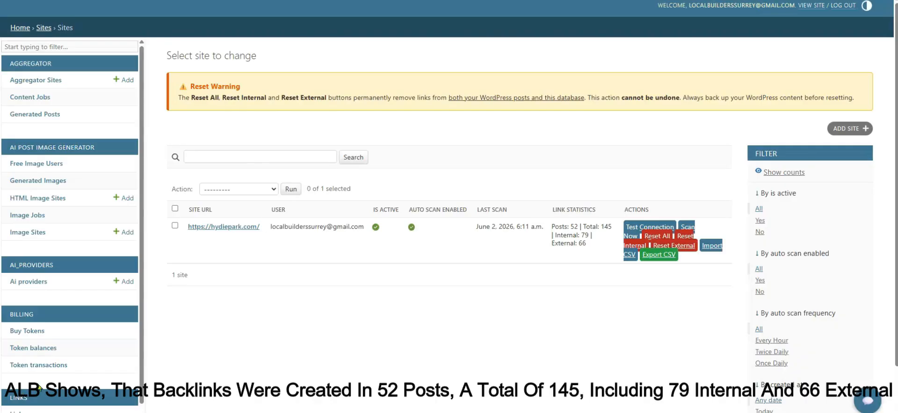
scroll(535, 207, down, 1)
scroll(525, 222, up, 2)
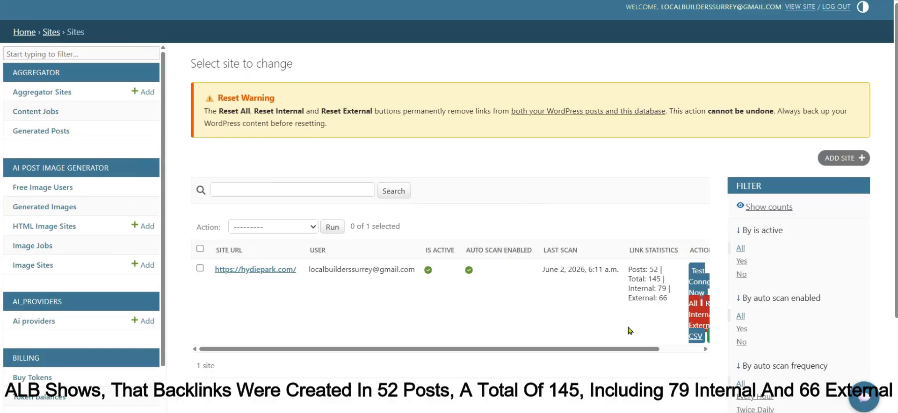
Step: In hydiepark.com's External Link Providers, disable edu links and clear edu and gov nofollow
click(264, 272)
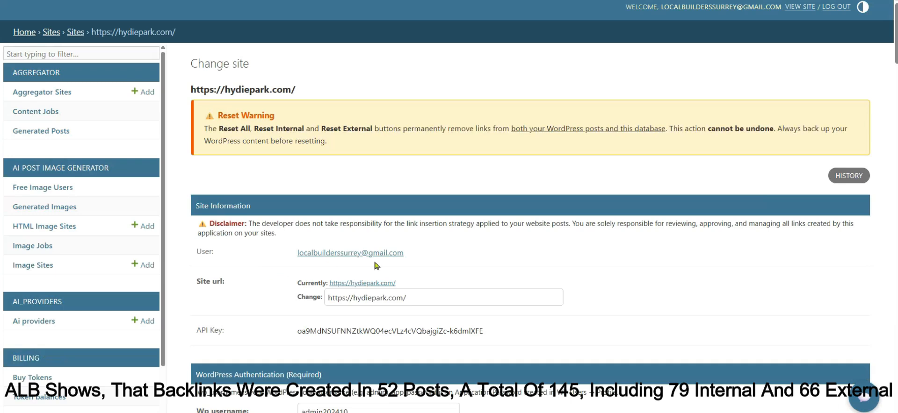
scroll(465, 266, down, 1)
scroll(465, 266, down, 5)
scroll(466, 266, down, 2)
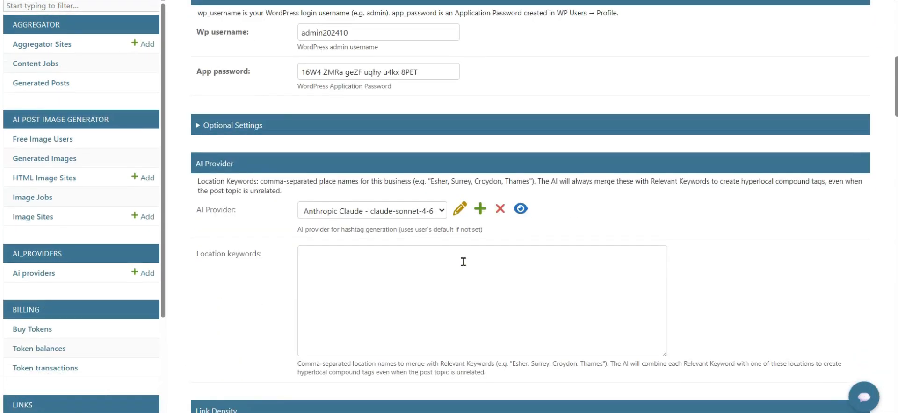
scroll(463, 262, down, 4)
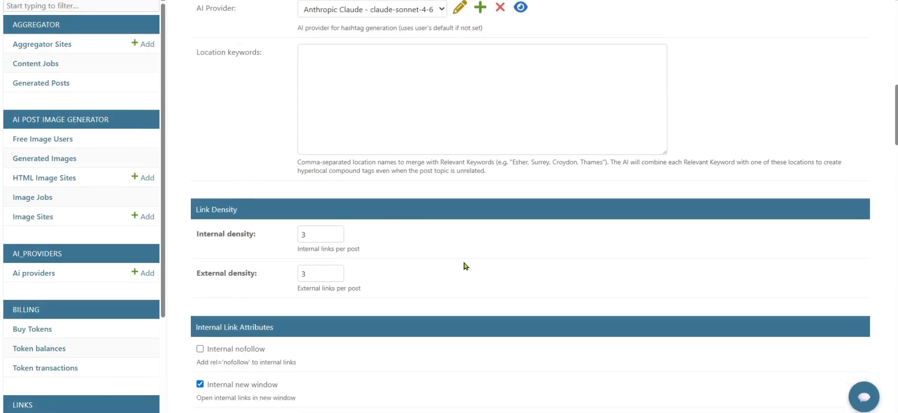
scroll(465, 266, down, 4)
scroll(466, 266, down, 3)
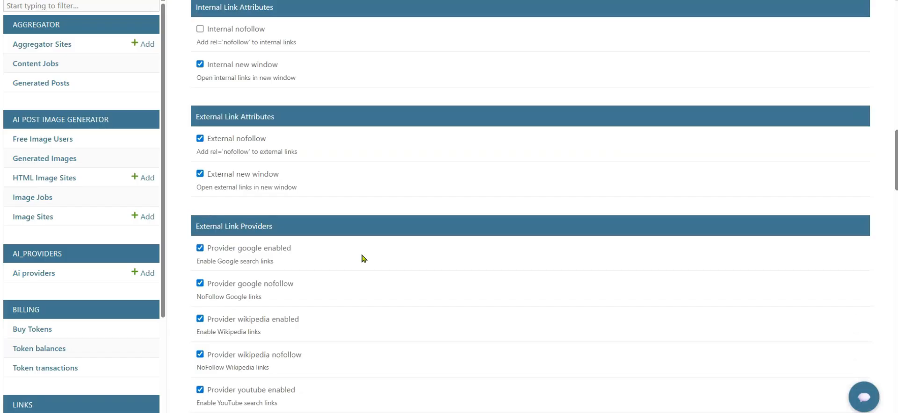
scroll(364, 259, down, 3)
scroll(364, 259, down, 2)
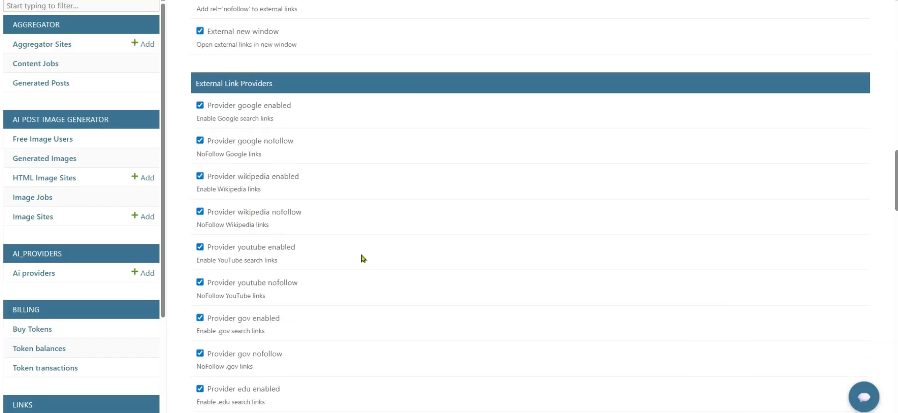
click(200, 330)
click(200, 295)
click(200, 260)
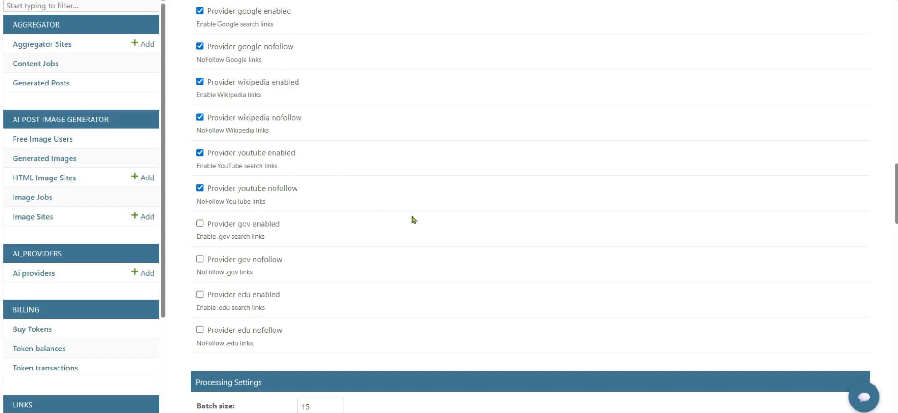
Step: Scroll down to the keyword links: fashion → Vogue (Internal), italian fashion → Elle (External)
scroll(413, 220, down, 3)
scroll(413, 220, down, 3)
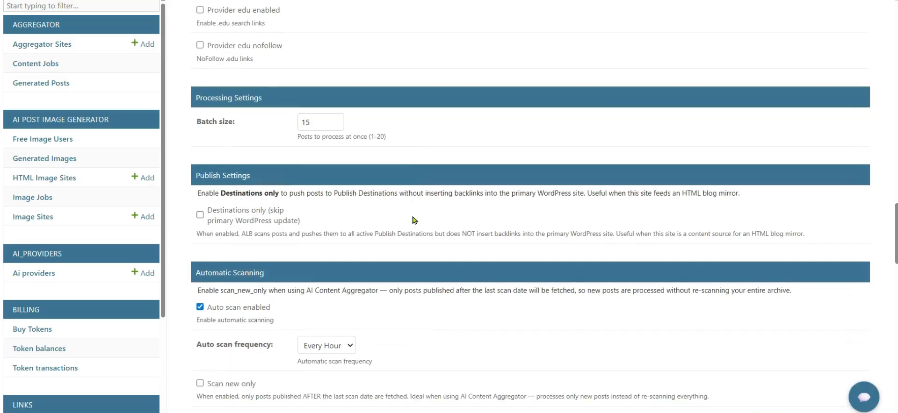
scroll(414, 220, down, 2)
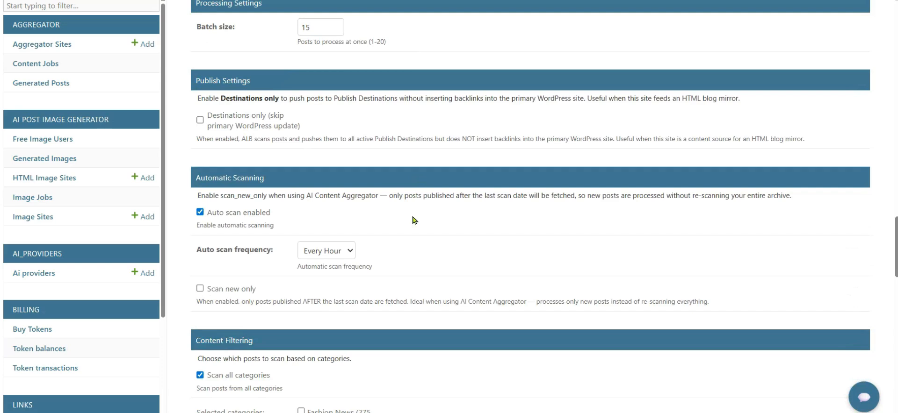
scroll(414, 220, down, 3)
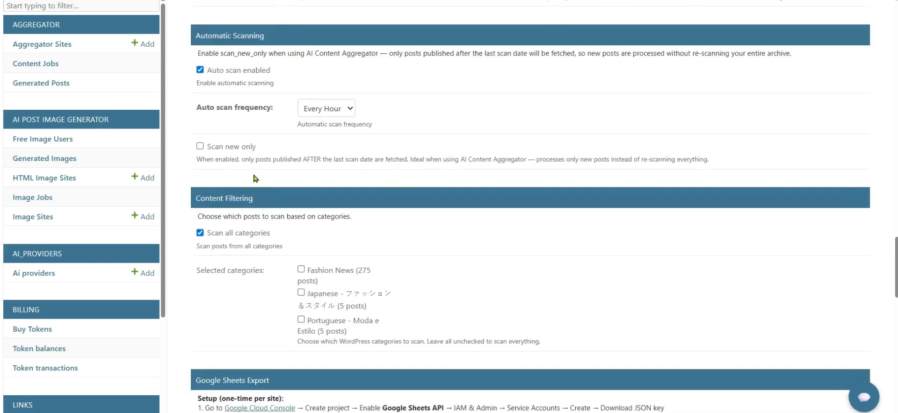
scroll(423, 243, down, 1)
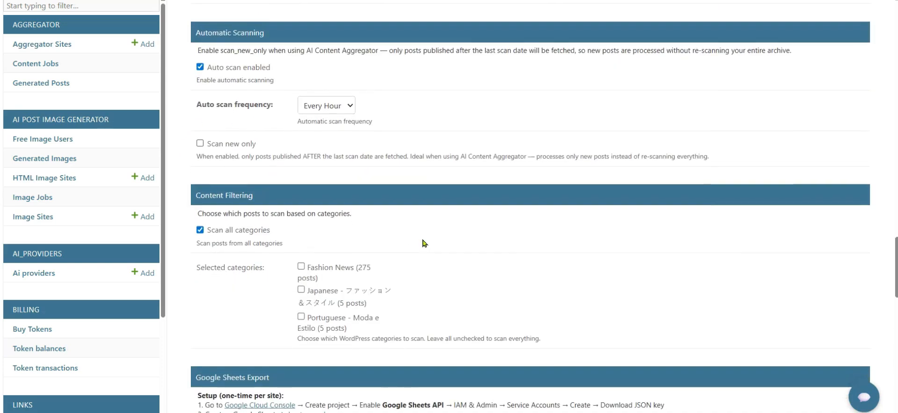
scroll(428, 243, down, 5)
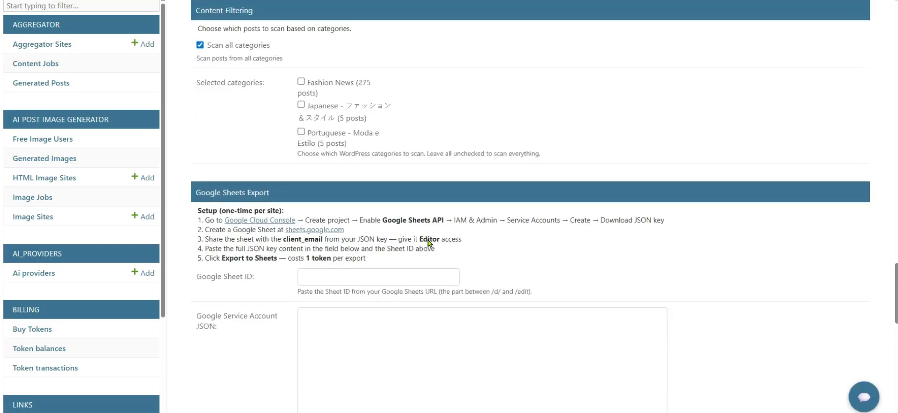
scroll(450, 233, down, 2)
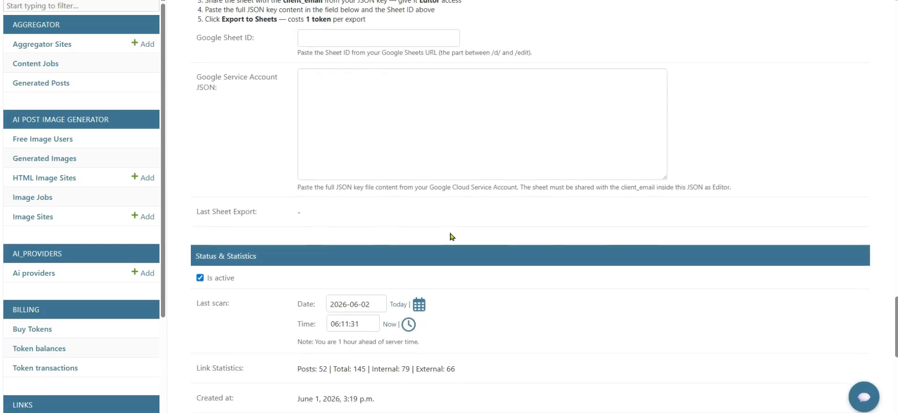
scroll(452, 237, down, 2)
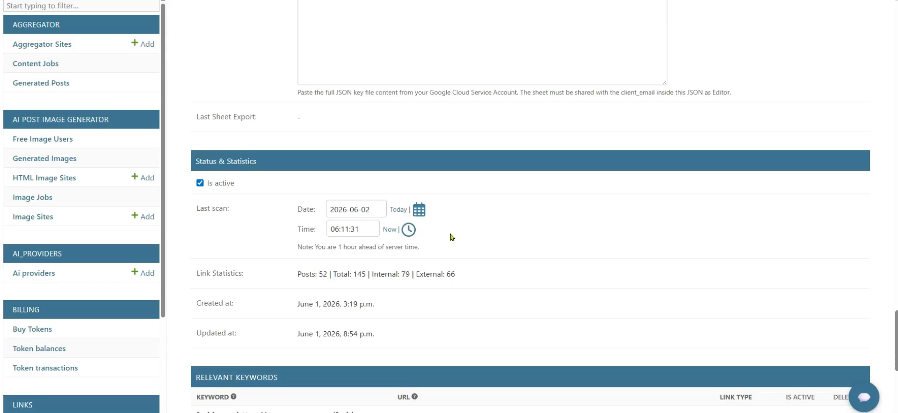
scroll(452, 238, down, 2)
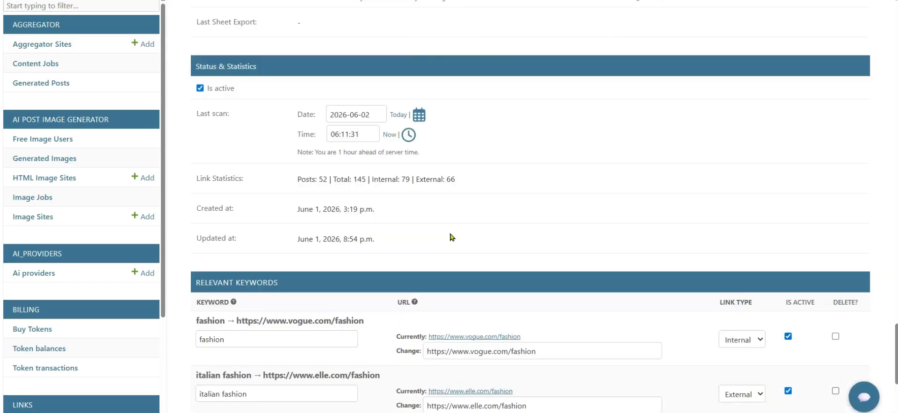
scroll(452, 237, down, 3)
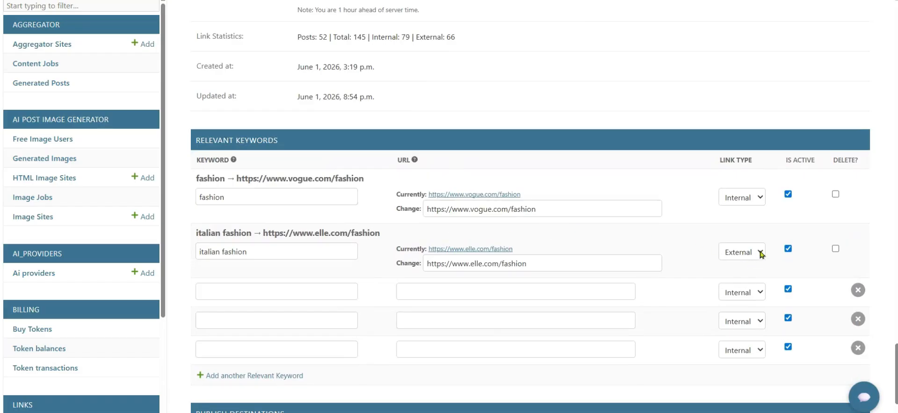
Step: Set italian fashion's link type to Internal and fashion's to External, then save
click(760, 254)
click(760, 267)
click(761, 198)
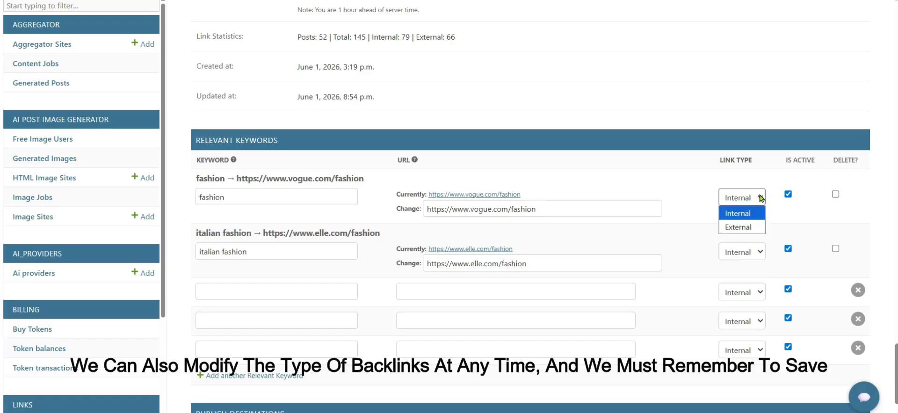
click(758, 228)
scroll(758, 232, down, 2)
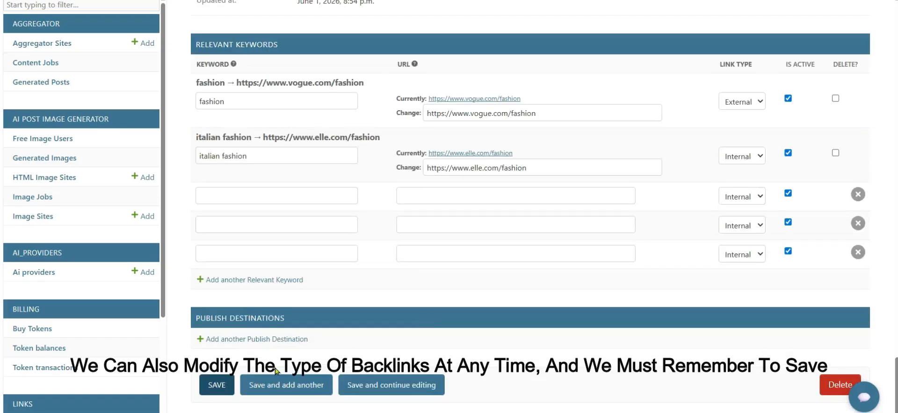
click(217, 385)
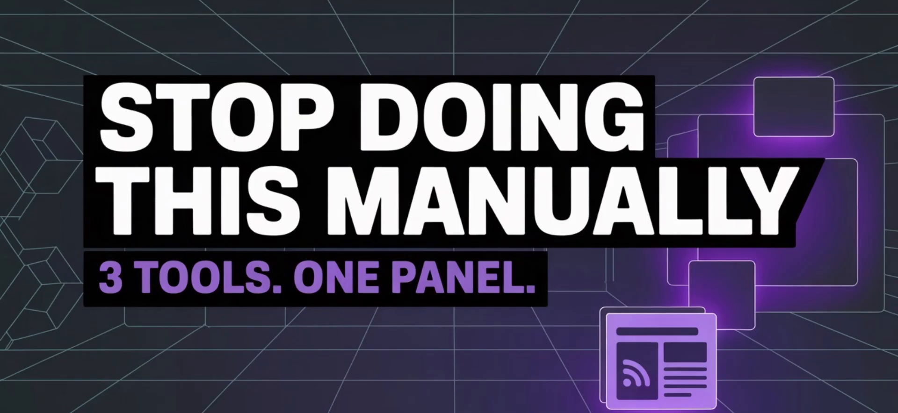